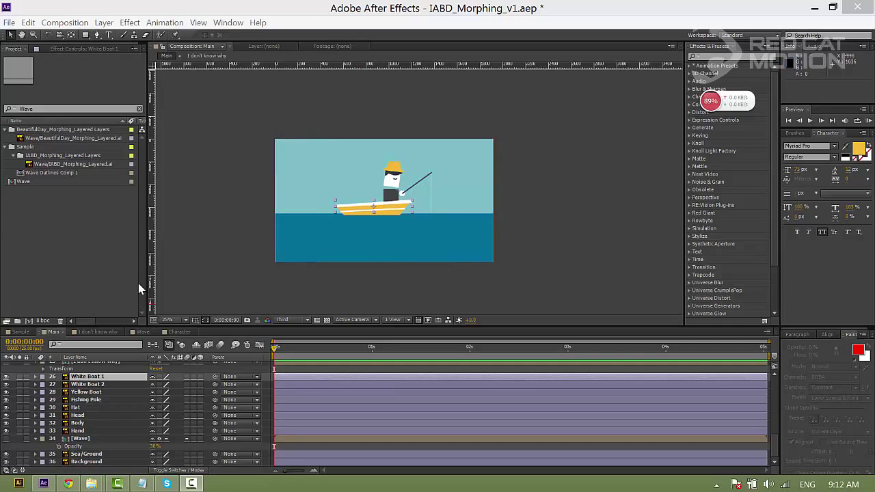
- Lock the Sea/Ground and Background layers in the Main composition
{"action": "left_click_drag", "start_coordinate": [331, 123], "coordinate": [439, 228]}
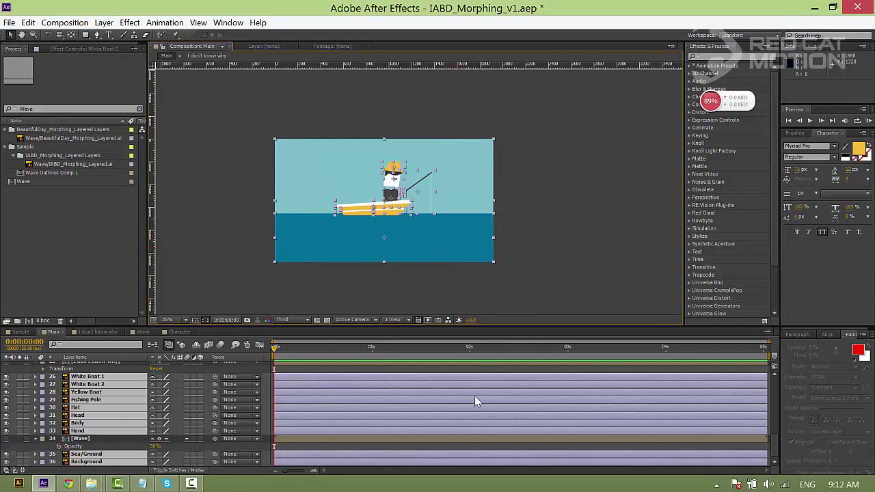
{"action": "left_click", "coordinate": [208, 213]}
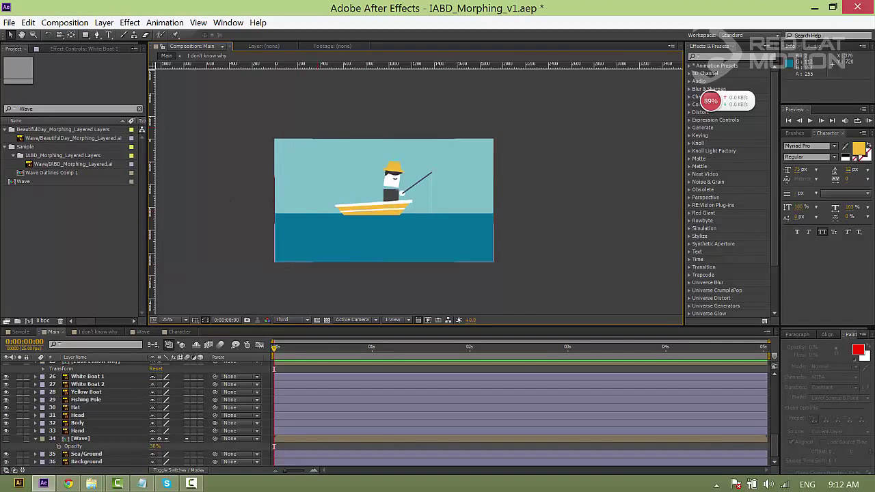
{"action": "left_click", "coordinate": [78, 455]}
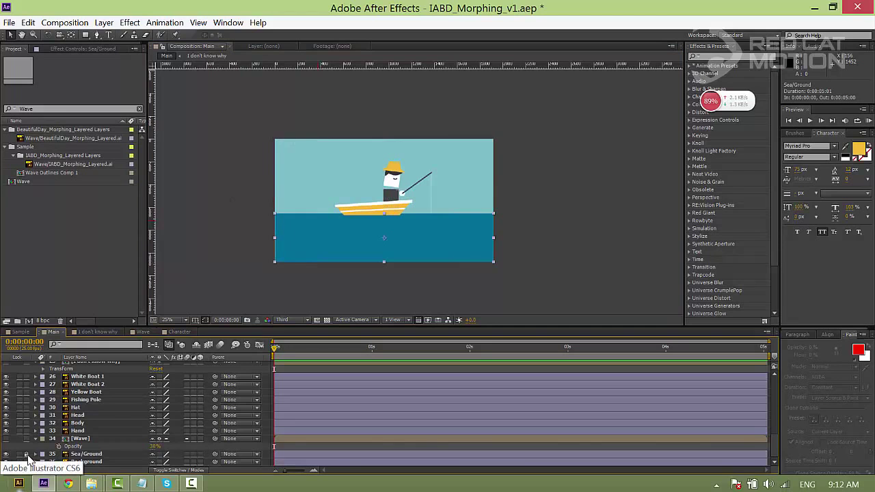
{"action": "left_click", "coordinate": [26, 462]}
- Pre-compose the eight boat and fisherman layers, from White Boat 1 to Hand, into a new composition named "Main Character"
{"action": "left_click_drag", "start_coordinate": [311, 112], "coordinate": [431, 205]}
{"action": "scroll", "coordinate": [421, 223], "scroll_direction": "up", "scroll_amount": 1}
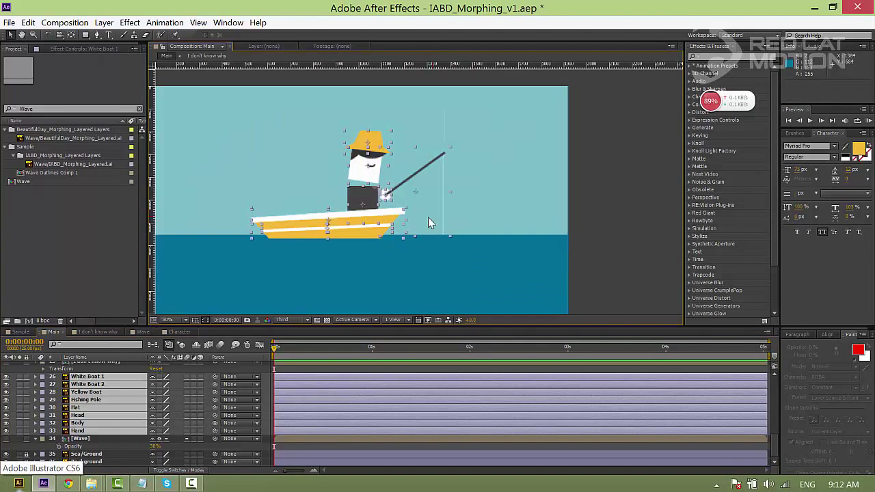
{"action": "left_click_drag", "start_coordinate": [376, 218], "coordinate": [425, 224]}
{"action": "right_click", "coordinate": [68, 415]}
{"action": "left_click", "coordinate": [103, 414]}
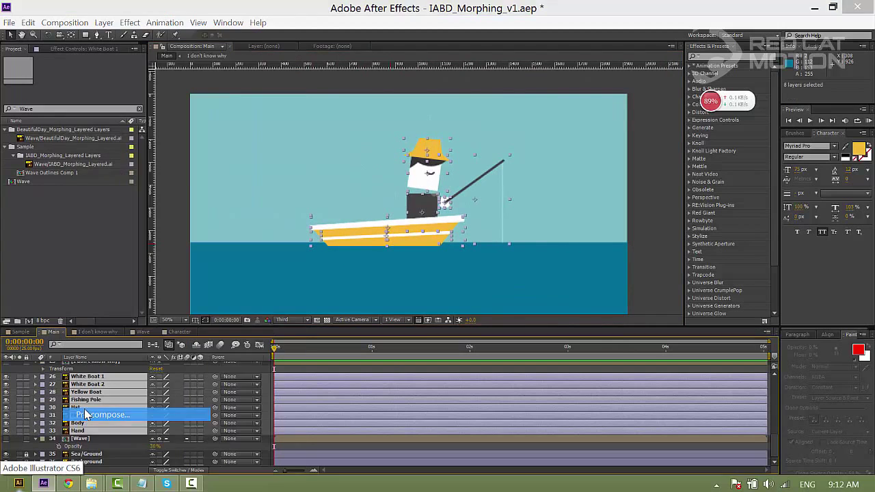
{"action": "type", "text": "Main"}
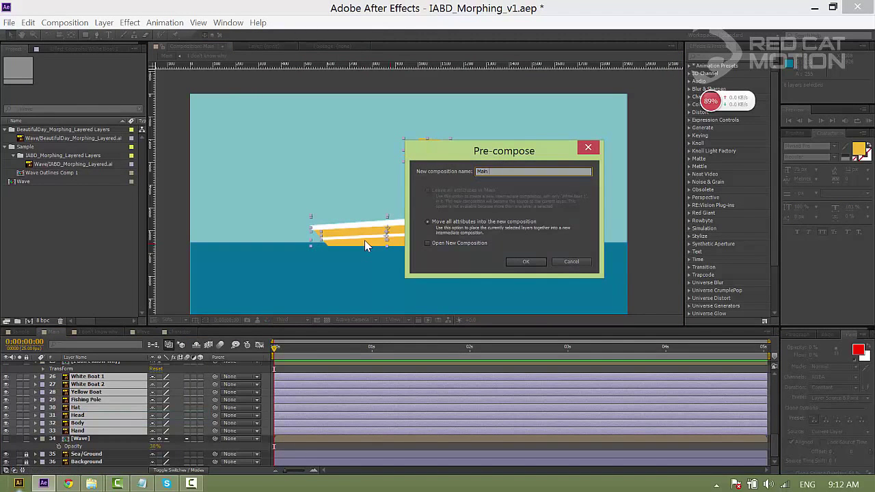
{"action": "type", "text": " Character"}
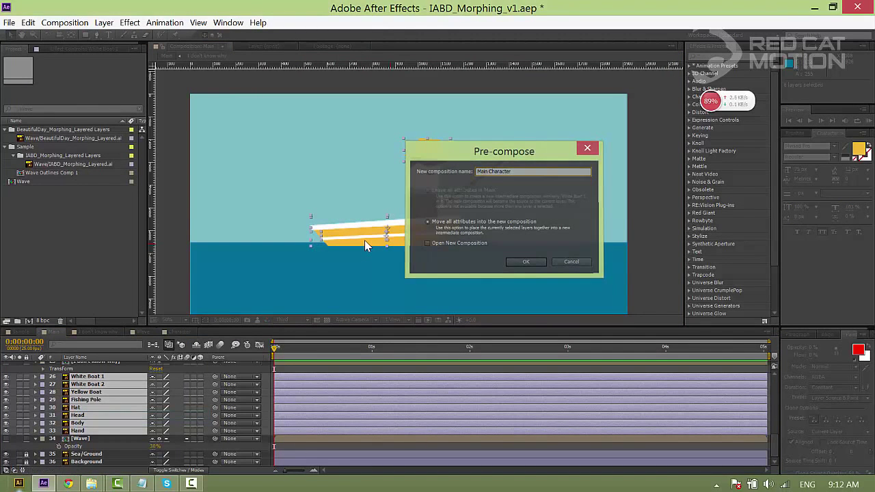
{"action": "key", "text": "Return"}
- Open the Main Character composition and bring the fisherman into close view
{"action": "double_click", "coordinate": [280, 429]}
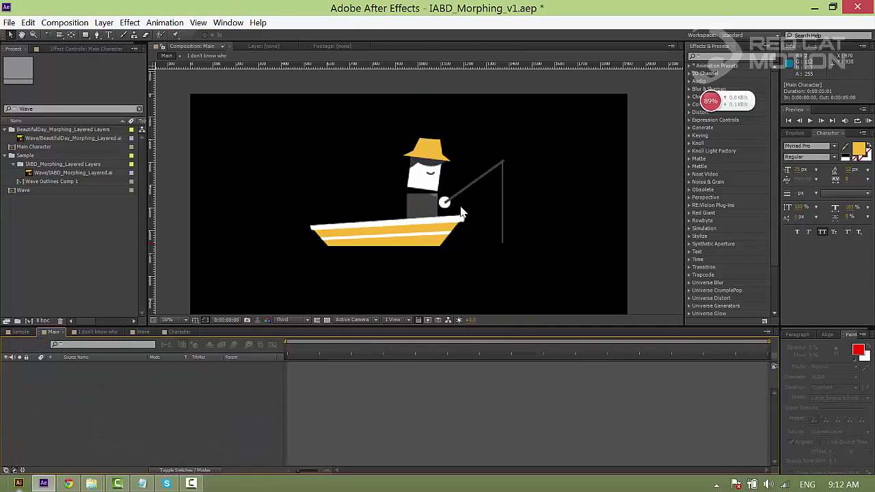
{"action": "scroll", "coordinate": [456, 236], "scroll_direction": "up", "scroll_amount": 4}
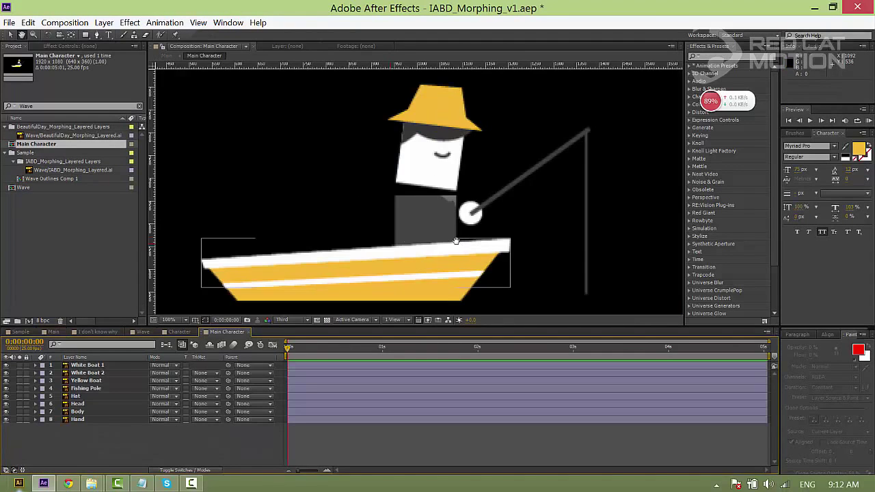
{"action": "scroll", "coordinate": [448, 205], "scroll_direction": "down", "scroll_amount": 4}
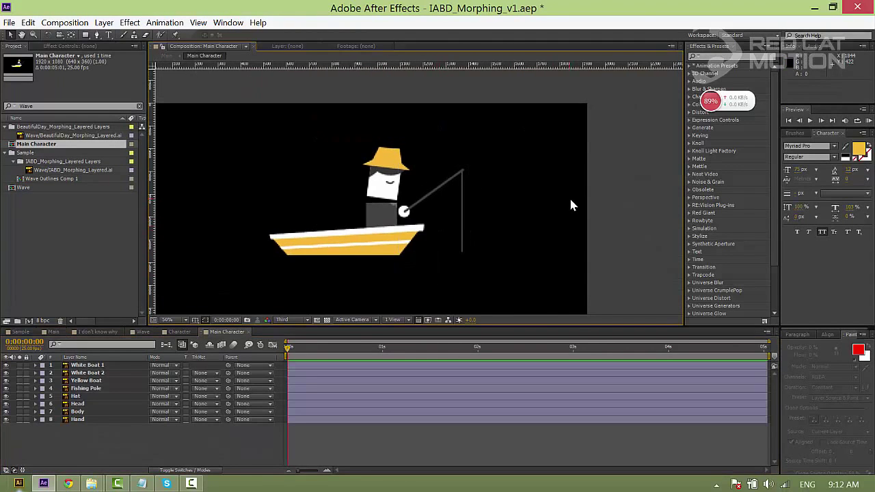
{"action": "scroll", "coordinate": [415, 189], "scroll_direction": "up", "scroll_amount": 2}
{"action": "left_click_drag", "start_coordinate": [416, 198], "coordinate": [485, 180]}
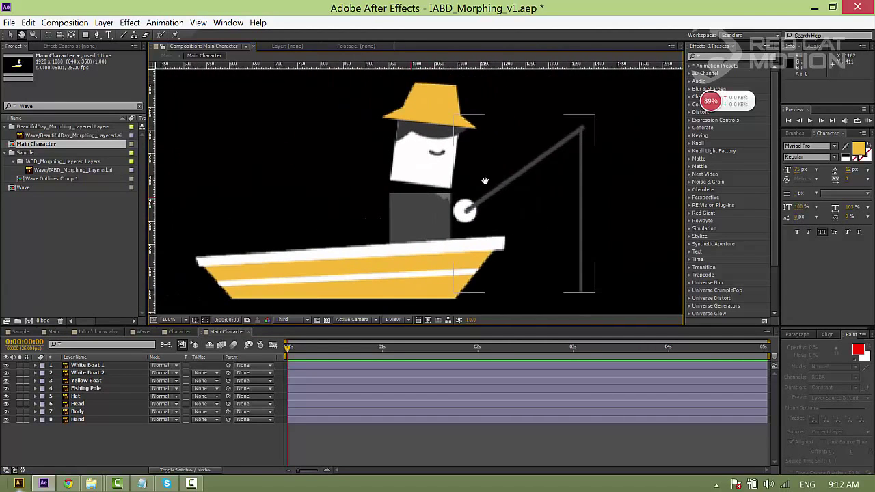
{"action": "left_click", "coordinate": [423, 97]}
{"action": "left_click_drag", "start_coordinate": [423, 97], "coordinate": [410, 221]}
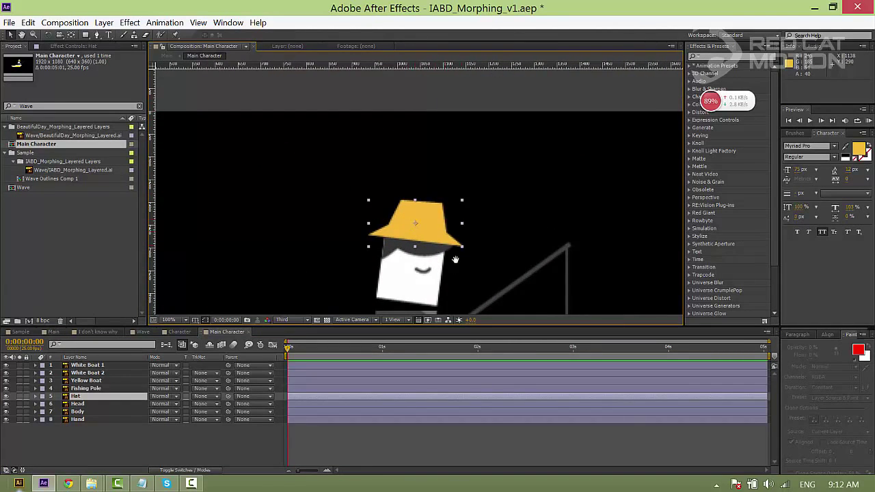
{"action": "left_click_drag", "start_coordinate": [453, 268], "coordinate": [432, 162]}
{"action": "left_click", "coordinate": [386, 182]}
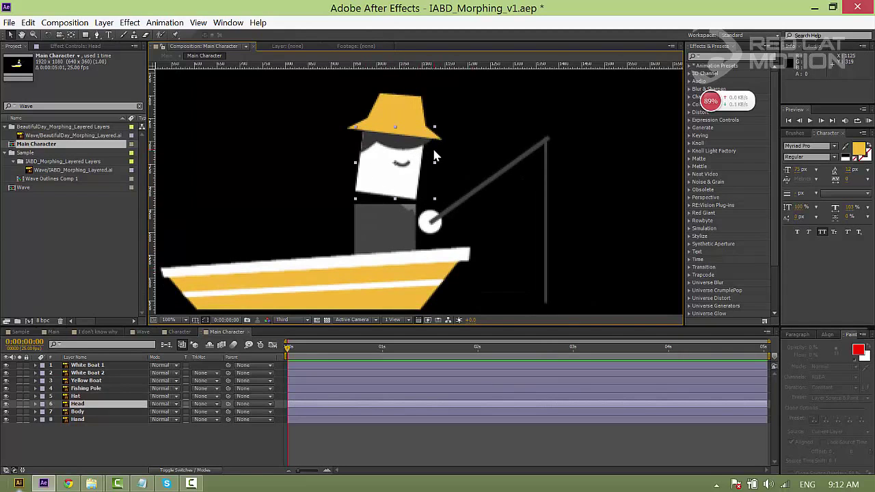
{"action": "left_click", "coordinate": [455, 223]}
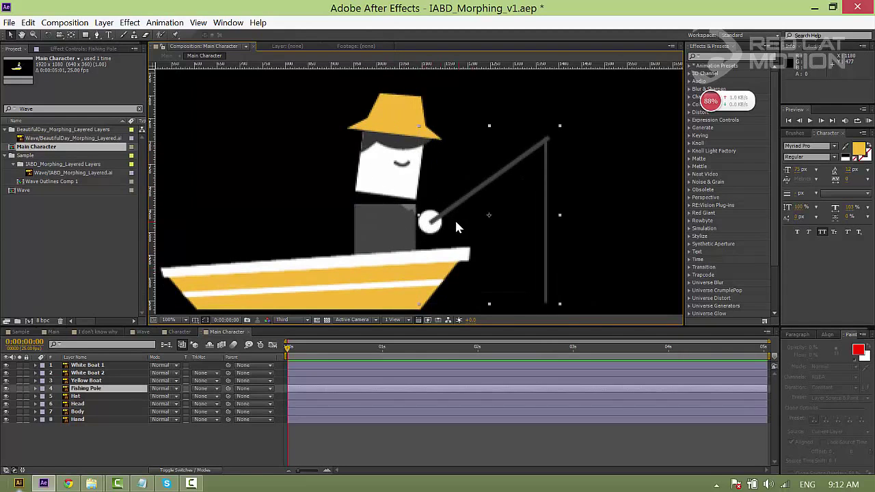
{"action": "left_click_drag", "start_coordinate": [455, 222], "coordinate": [498, 183]}
{"action": "key", "text": "ctrl+z"}
{"action": "key", "text": "ctrl+z"}
{"action": "key", "text": "ctrl+z"}
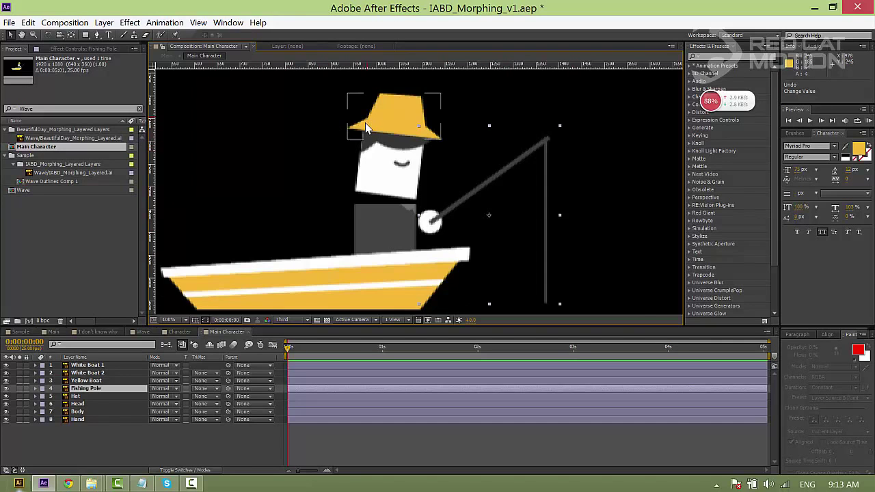
- Create shape layers from the Fishing Pole and Hat vector layers
{"action": "left_click_drag", "start_coordinate": [390, 184], "coordinate": [449, 128]}
{"action": "scroll", "coordinate": [438, 203], "scroll_direction": "down", "scroll_amount": 2}
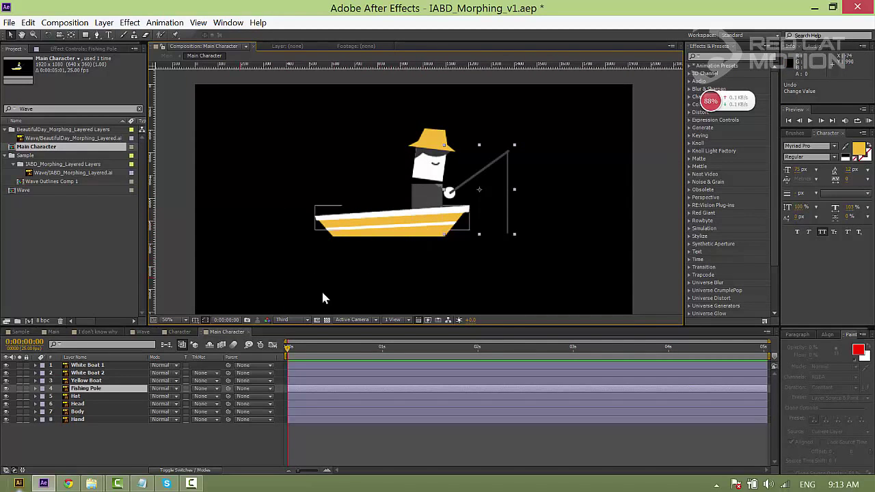
{"action": "left_click", "coordinate": [393, 229]}
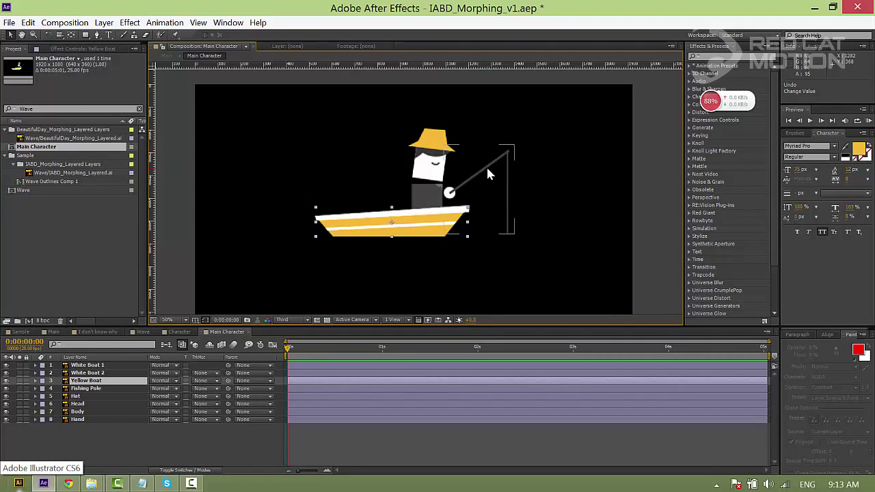
{"action": "right_click", "coordinate": [88, 392]}
{"action": "left_click", "coordinate": [222, 388]}
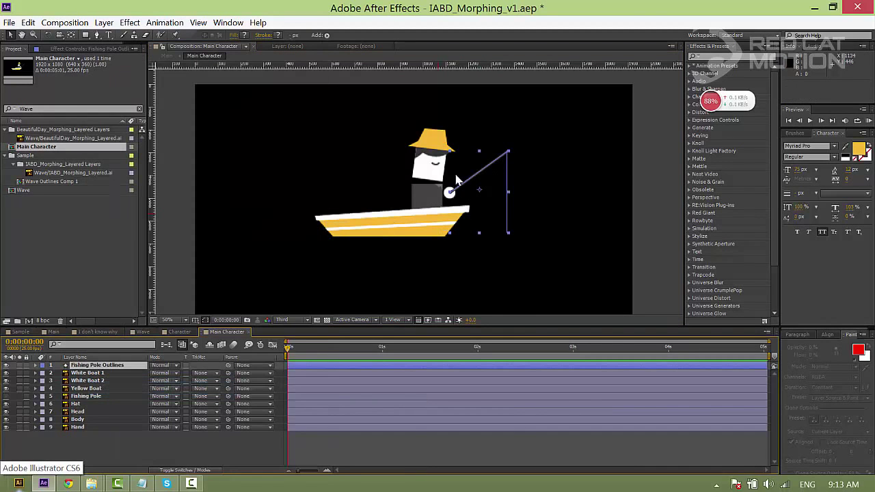
{"action": "left_click", "coordinate": [77, 404]}
{"action": "right_click", "coordinate": [82, 405]}
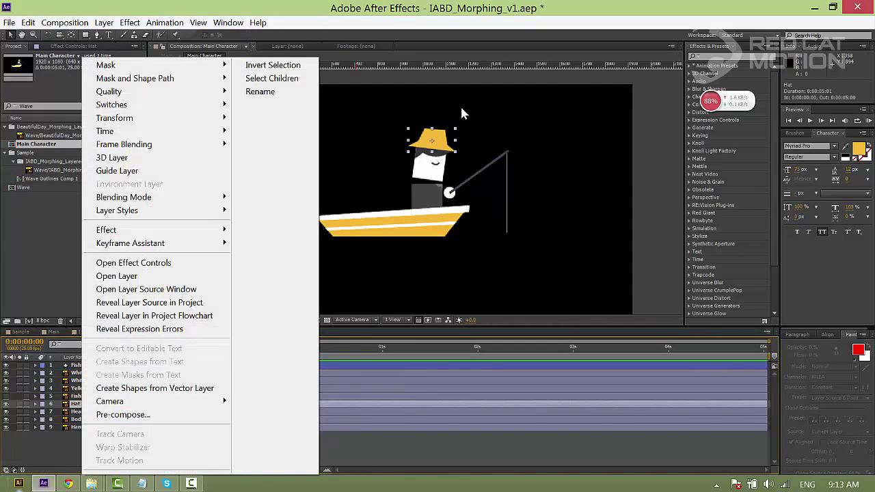
{"action": "left_click", "coordinate": [164, 388]}
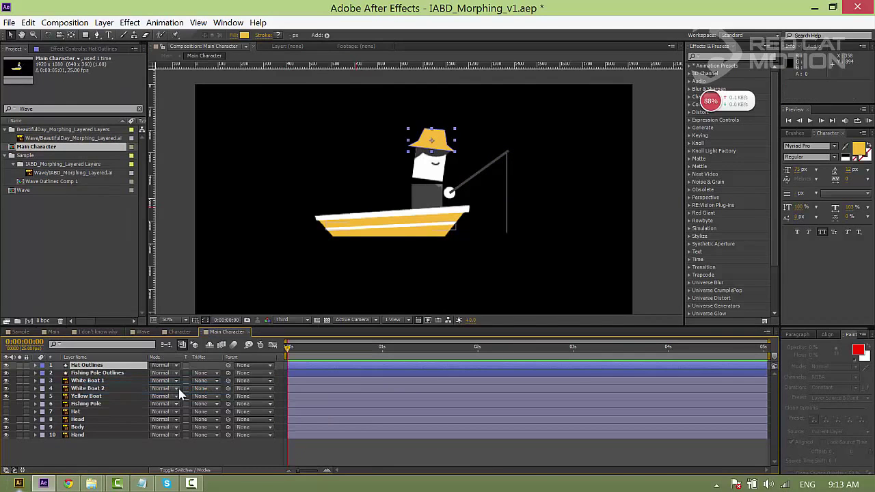
- Create shape layers from the White Boat 1, White Boat 2 and Yellow Boat vector layers
{"action": "left_click", "coordinate": [423, 227]}
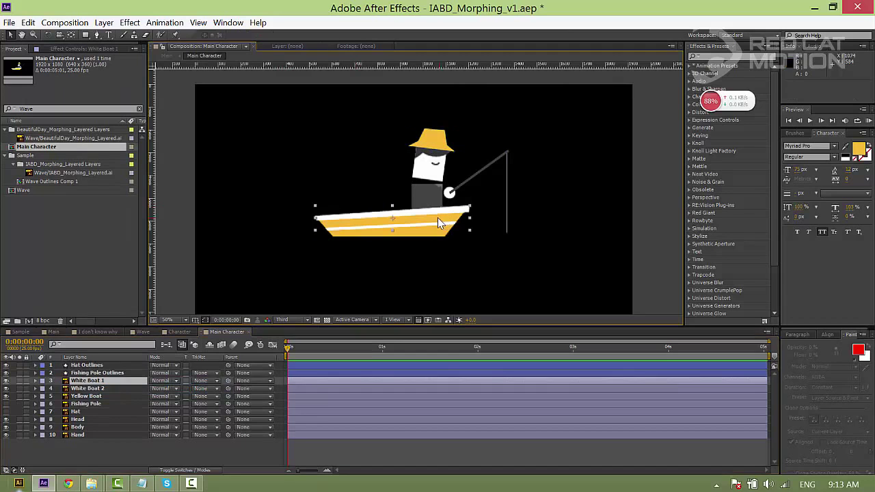
{"action": "right_click", "coordinate": [92, 385]}
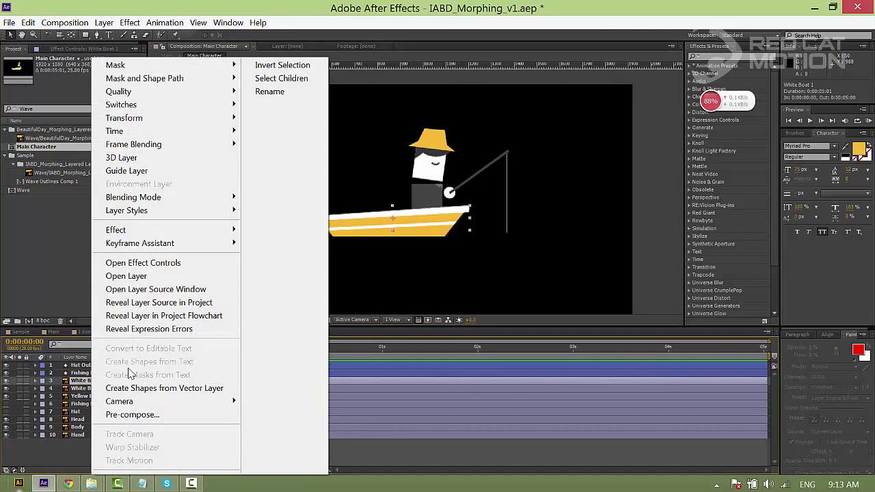
{"action": "left_click", "coordinate": [164, 387]}
{"action": "right_click", "coordinate": [88, 398]}
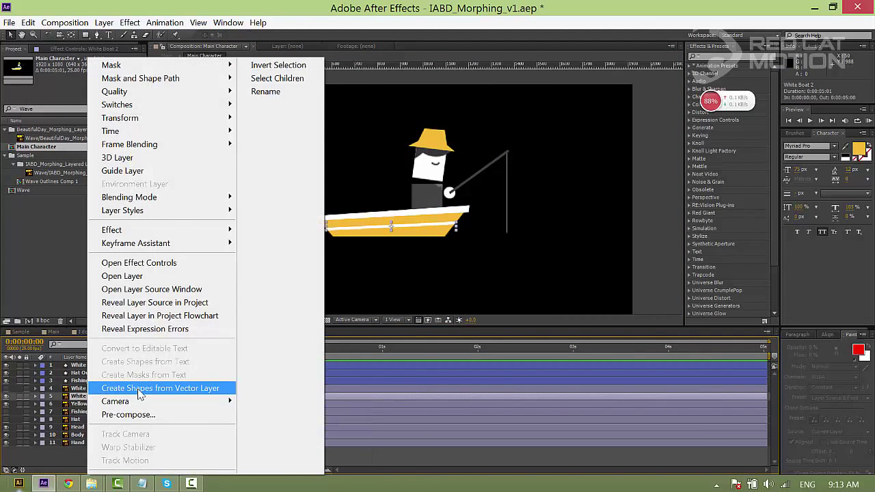
{"action": "left_click", "coordinate": [134, 389]}
{"action": "right_click", "coordinate": [89, 415]}
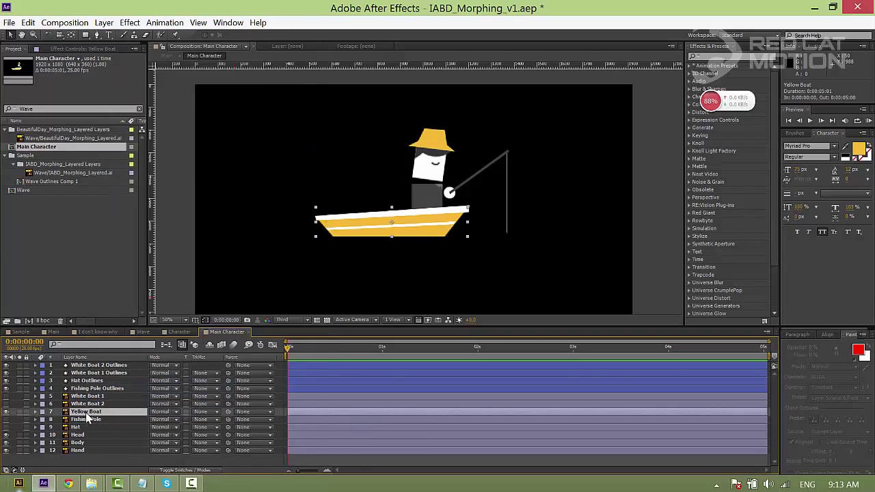
{"action": "left_click", "coordinate": [135, 388]}
- Delete the original White Boat 1, White Boat 2, Yellow Boat, Fishing Pole and Hat vector layers
{"action": "left_click", "coordinate": [88, 403]}
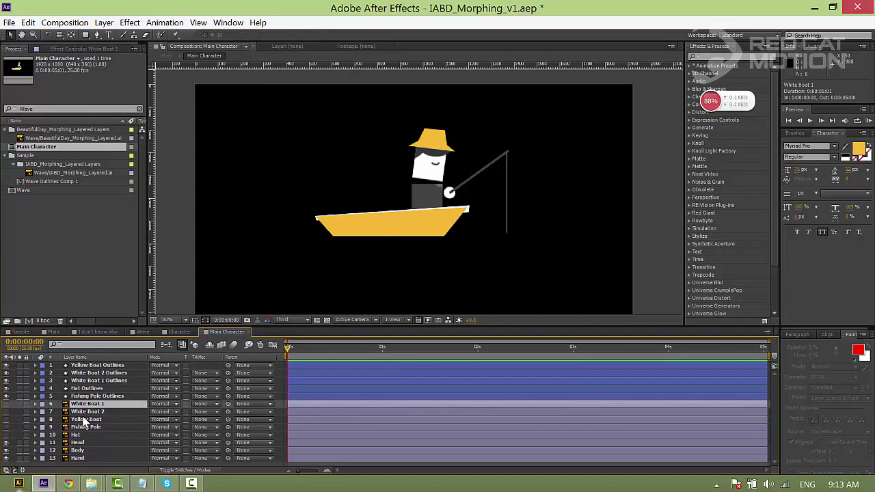
{"action": "left_click", "coordinate": [79, 434], "text": "shift"}
{"action": "key", "text": "Delete"}
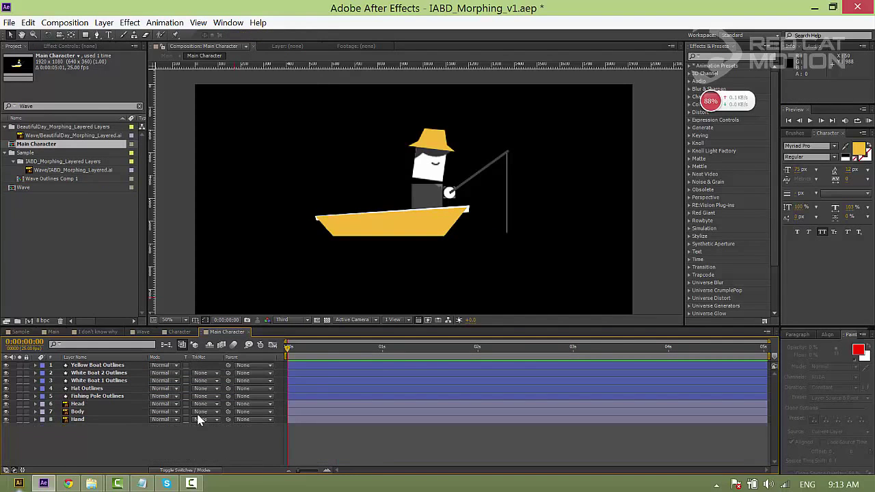
- Move the White Boat 1 Outlines and White Boat 2 Outlines layers above Yellow Boat Outlines
{"action": "left_click", "coordinate": [98, 381]}
{"action": "left_click", "coordinate": [88, 373], "text": "ctrl"}
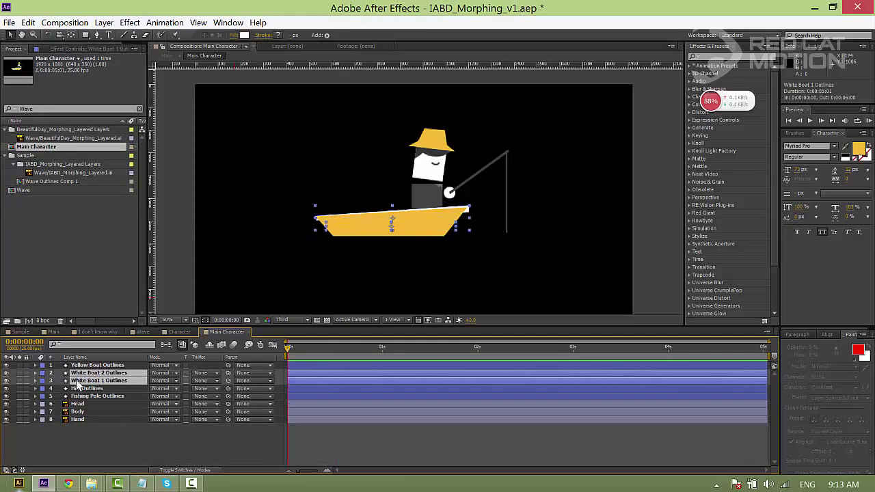
{"action": "left_click_drag", "start_coordinate": [106, 375], "coordinate": [103, 362]}
- Select the Fishing Pole Outlines layer in a close view of the rod and line
{"action": "key", "text": "period"}
{"action": "key", "text": "space"}
{"action": "left_click_drag", "start_coordinate": [458, 209], "coordinate": [342, 241]}
{"action": "key", "text": "space"}
{"action": "left_click_drag", "start_coordinate": [468, 184], "coordinate": [463, 157]}
{"action": "left_click", "coordinate": [467, 176]}
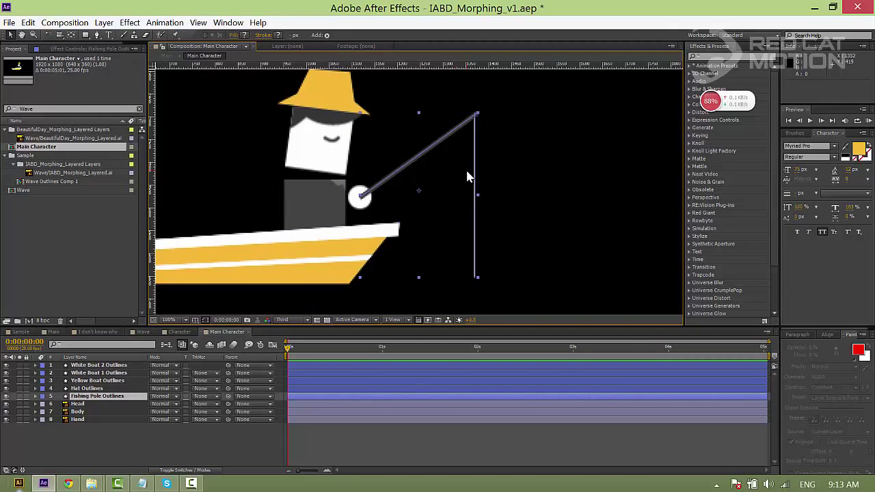
- Solo the Character layer in the Sample composition, review its finished animation, and return to the Main Character composition
{"action": "left_click", "coordinate": [21, 332]}
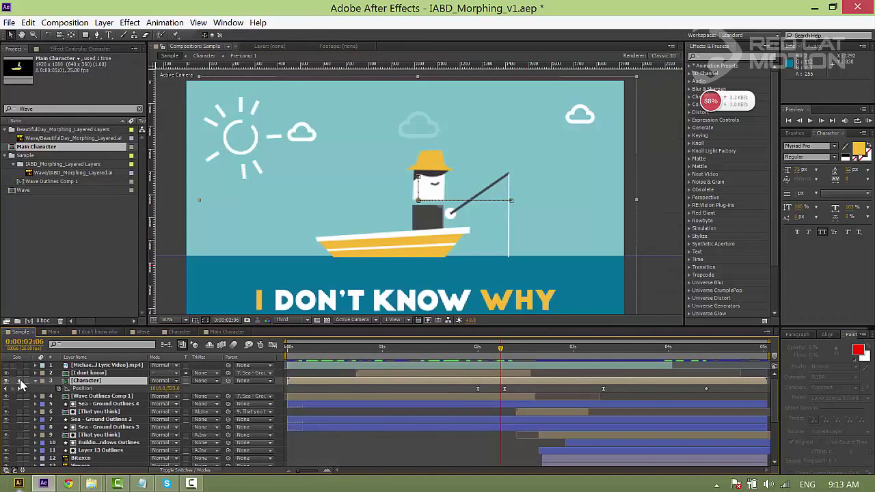
{"action": "left_click", "coordinate": [20, 380]}
{"action": "left_click_drag", "start_coordinate": [350, 351], "coordinate": [497, 354]}
{"action": "left_click", "coordinate": [227, 332]}
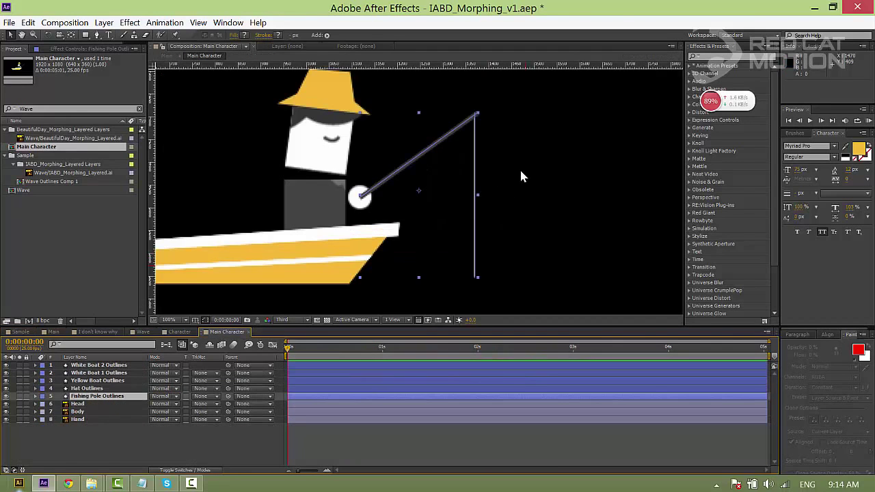
- Expand the contents of Fishing Pole Outlines down to the path entries of Group 1 and Group 2
{"action": "key", "text": "space"}
{"action": "left_click_drag", "start_coordinate": [480, 235], "coordinate": [503, 254]}
{"action": "left_click", "coordinate": [565, 204]}
{"action": "left_click", "coordinate": [496, 203]}
{"action": "left_click", "coordinate": [36, 396]}
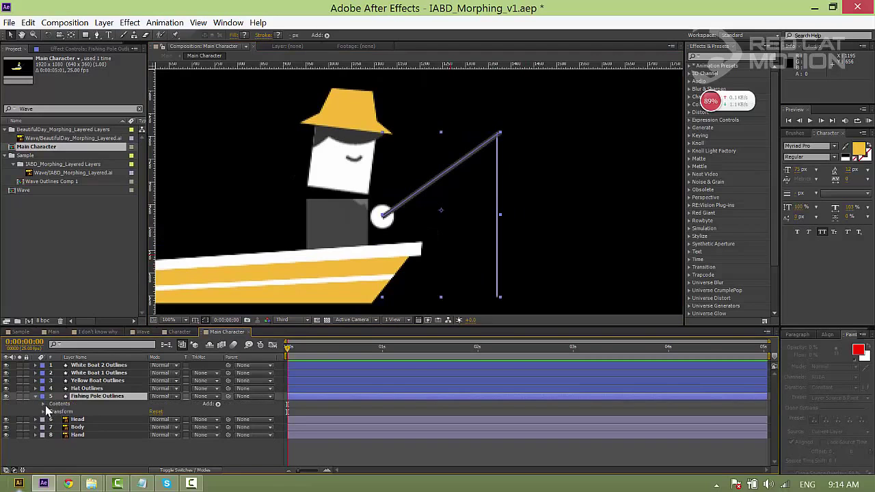
{"action": "left_click", "coordinate": [43, 404]}
{"action": "left_click", "coordinate": [66, 419]}
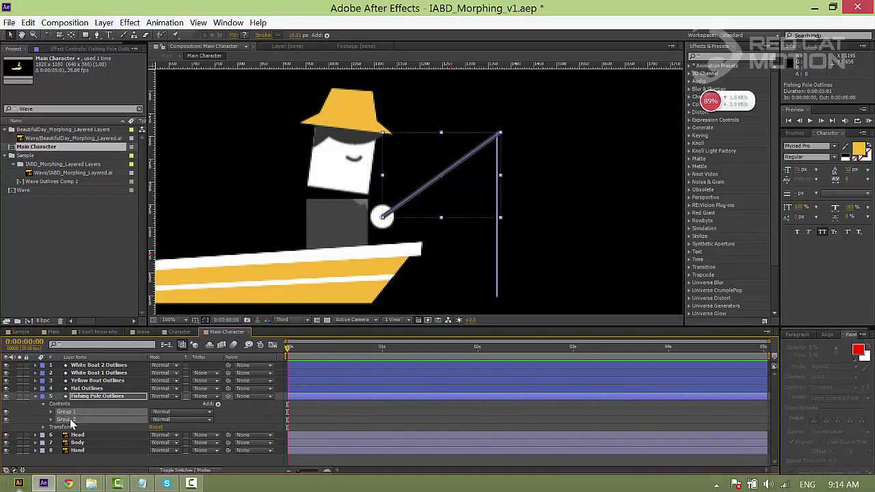
{"action": "left_click", "coordinate": [52, 412]}
{"action": "scroll", "coordinate": [72, 395], "scroll_direction": "down", "scroll_amount": 1}
{"action": "left_click", "coordinate": [56, 392]}
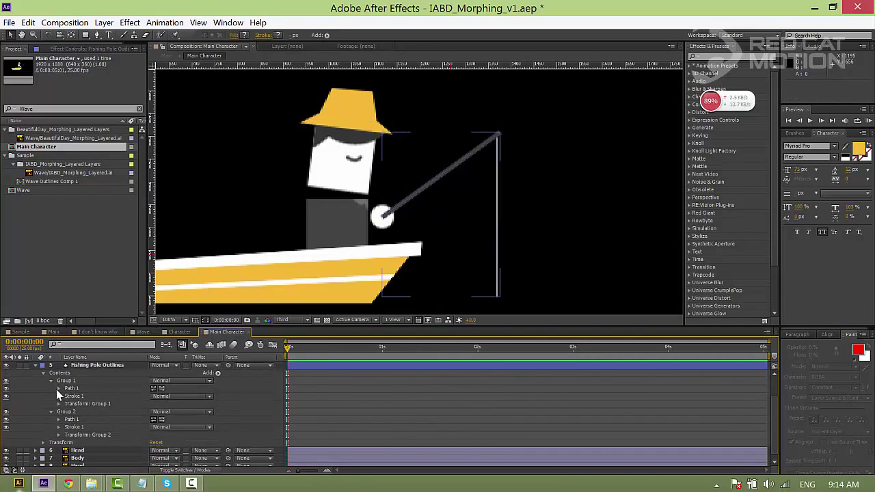
- Set Path keyframes at 0:00:00:00 for Group 1 and Group 2 of the fishing pole and display only those two properties
{"action": "left_click", "coordinate": [58, 388]}
{"action": "left_click", "coordinate": [75, 396]}
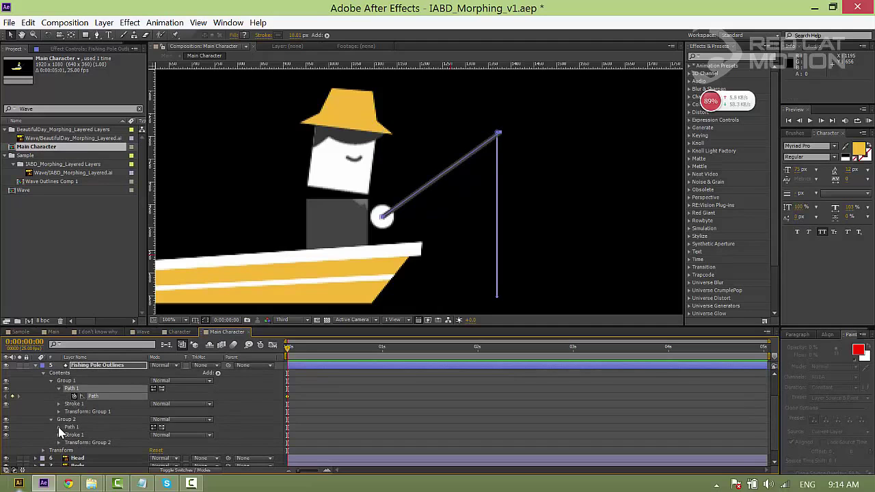
{"action": "left_click", "coordinate": [59, 427]}
{"action": "left_click", "coordinate": [76, 438], "text": "shift"}
{"action": "key", "text": "s"}
{"action": "key", "text": "s"}
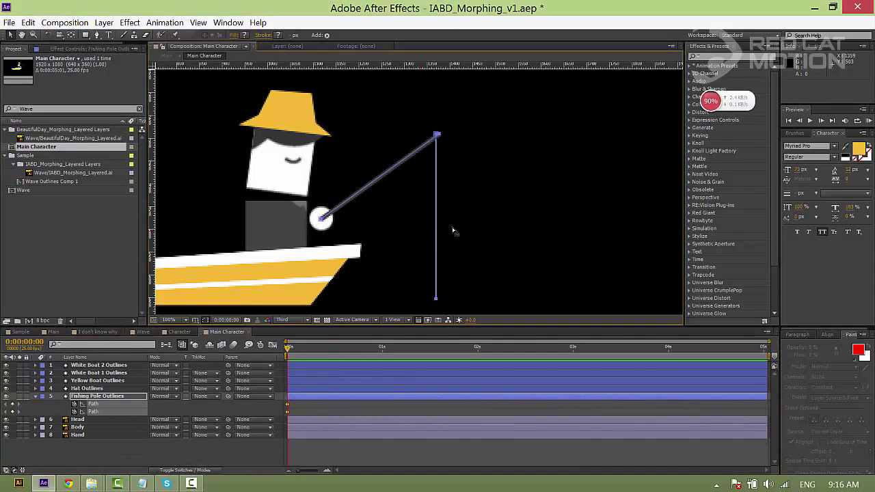
- Move the fishing line's lower end right to about 1395, 653 at 0:00:01:01 and back left to about 1366, 652 at 0:00:02:11
{"action": "key", "text": "space"}
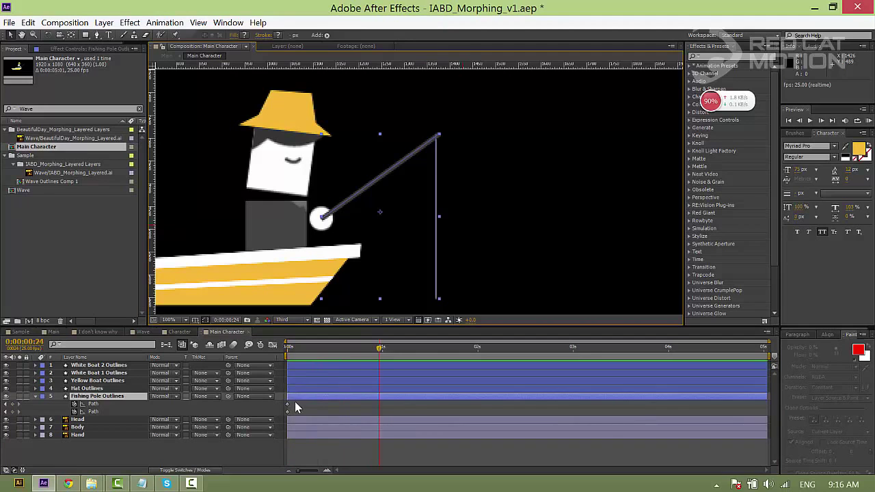
{"action": "left_click_drag", "start_coordinate": [296, 402], "coordinate": [284, 414]}
{"action": "left_click", "coordinate": [318, 348]}
{"action": "left_click_drag", "start_coordinate": [364, 352], "coordinate": [384, 351]}
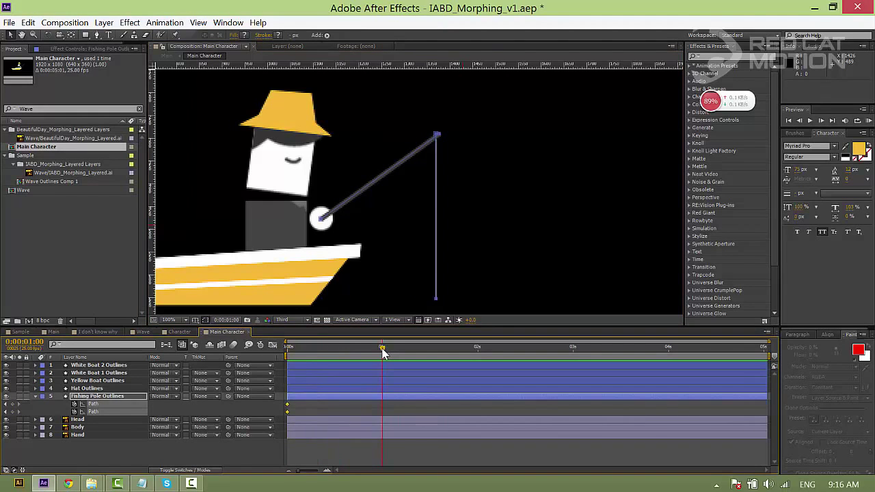
{"action": "left_click_drag", "start_coordinate": [384, 256], "coordinate": [430, 246]}
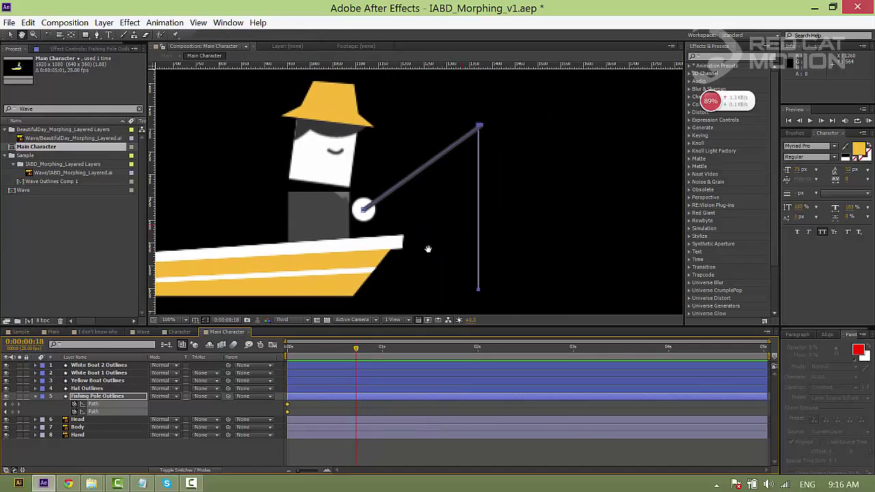
{"action": "left_click_drag", "start_coordinate": [350, 351], "coordinate": [388, 362]}
{"action": "mouse_move", "coordinate": [451, 274]}
{"action": "left_mouse_down"}
{"action": "mouse_move", "coordinate": [507, 314]}
{"action": "mouse_move", "coordinate": [490, 287]}
{"action": "left_mouse_up"}
{"action": "left_click_drag", "start_coordinate": [413, 353], "coordinate": [519, 350]}
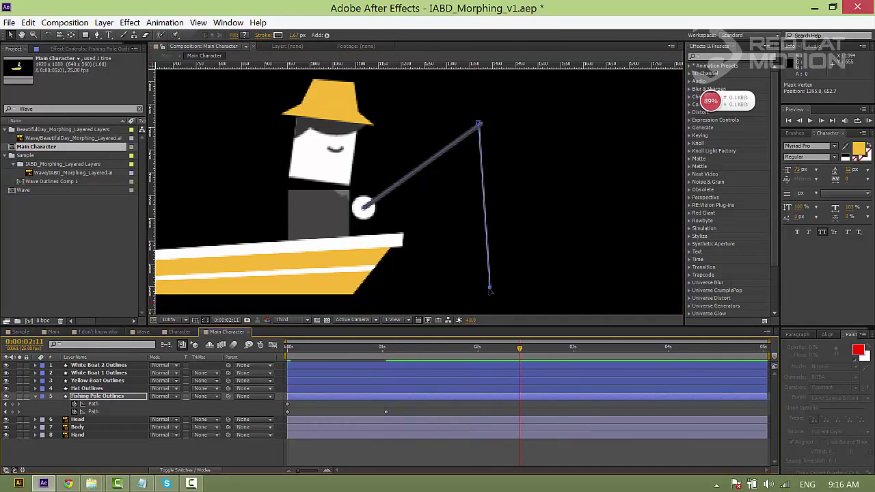
{"action": "left_click_drag", "start_coordinate": [489, 291], "coordinate": [477, 287]}
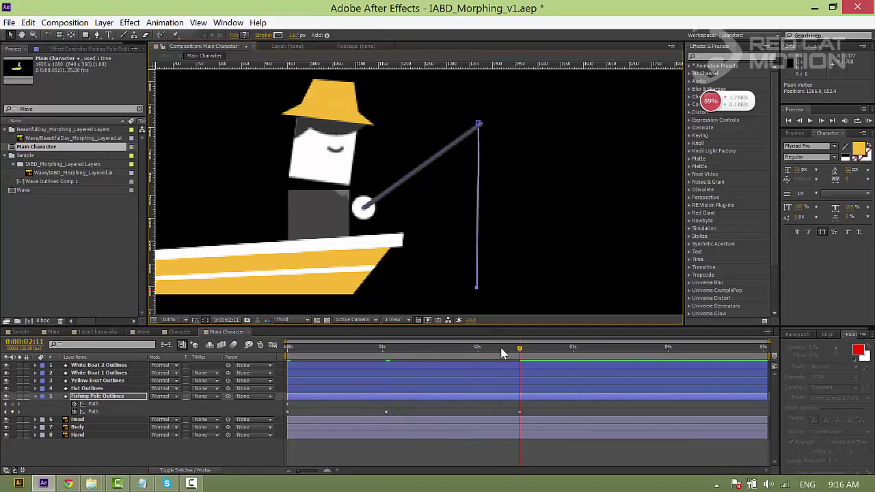
- Lower the fishing rod's tip together with the line's upper end slightly at both 0:00:01:01 and 0:00:02:11
{"action": "left_click_drag", "start_coordinate": [489, 354], "coordinate": [387, 350]}
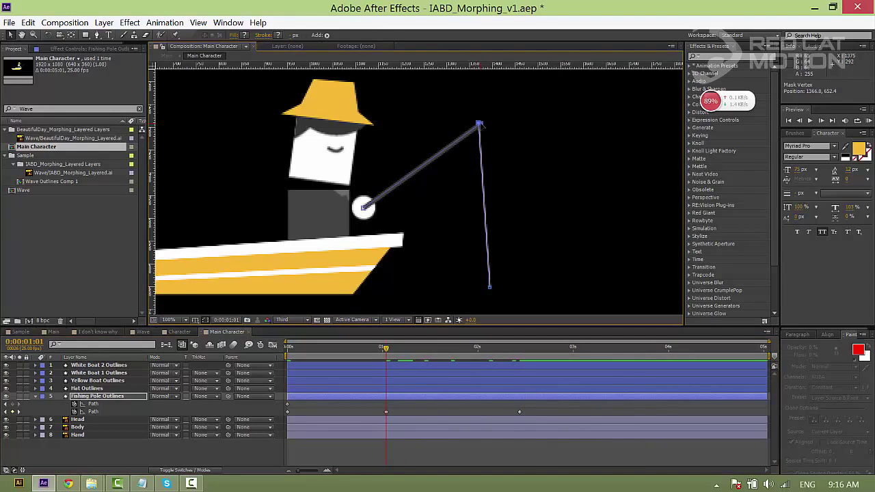
{"action": "left_click_drag", "start_coordinate": [481, 124], "coordinate": [481, 136]}
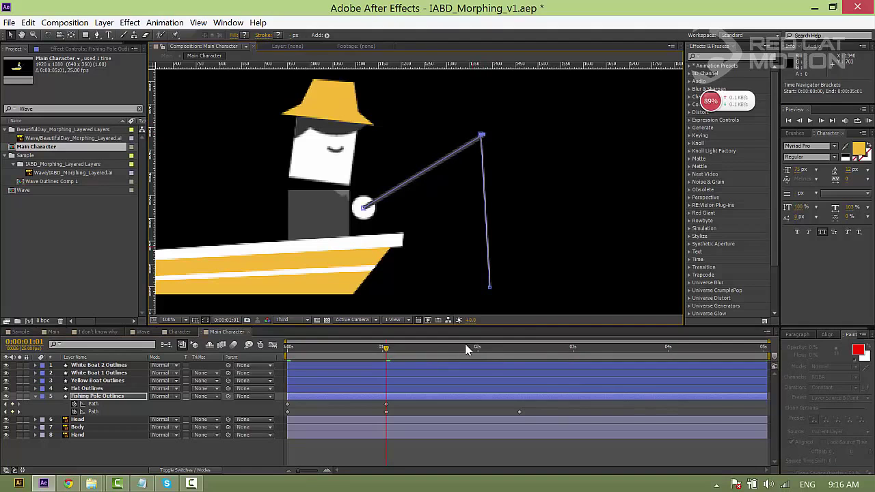
{"action": "left_click_drag", "start_coordinate": [475, 346], "coordinate": [519, 346]}
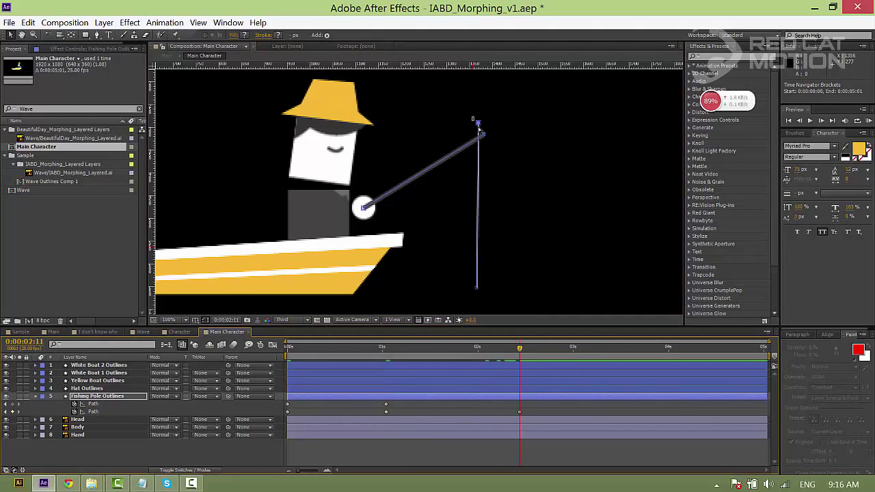
{"action": "mouse_move", "coordinate": [476, 121]}
{"action": "left_mouse_down"}
{"action": "mouse_move", "coordinate": [483, 134]}
{"action": "mouse_move", "coordinate": [474, 137]}
{"action": "left_mouse_up"}
- Preview the fishing pole animation from the start of the Main Character composition
{"action": "left_click", "coordinate": [283, 353]}
{"action": "left_click", "coordinate": [334, 404]}
{"action": "key", "text": "space"}
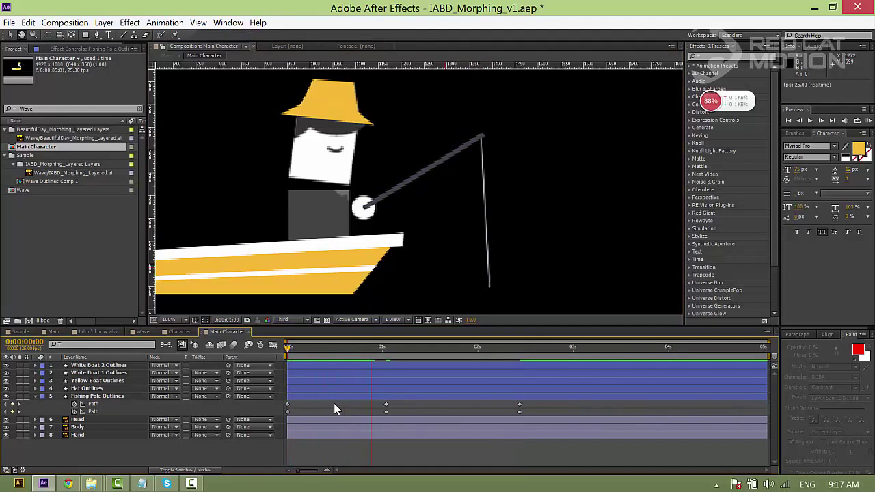
{"action": "key", "text": "space"}
- Check the audio waveform's timing in the Main composition, and return to the Main Character composition
{"action": "left_click_drag", "start_coordinate": [508, 400], "coordinate": [534, 420]}
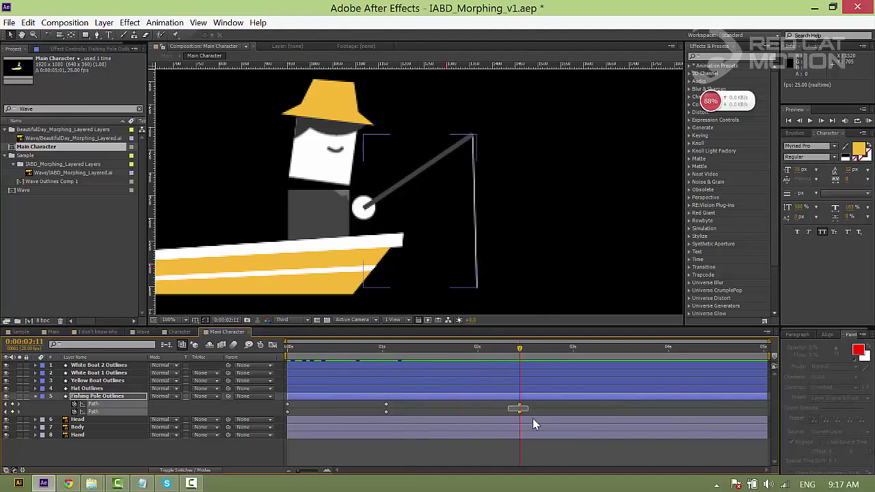
{"action": "left_click", "coordinate": [54, 331]}
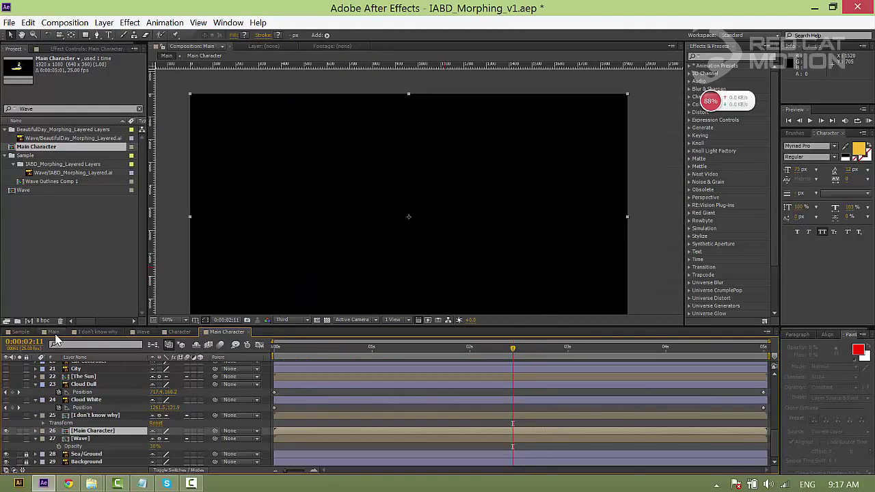
{"action": "scroll", "coordinate": [540, 376], "scroll_direction": "up", "scroll_amount": 3}
{"action": "scroll", "coordinate": [540, 374], "scroll_direction": "up", "scroll_amount": 1}
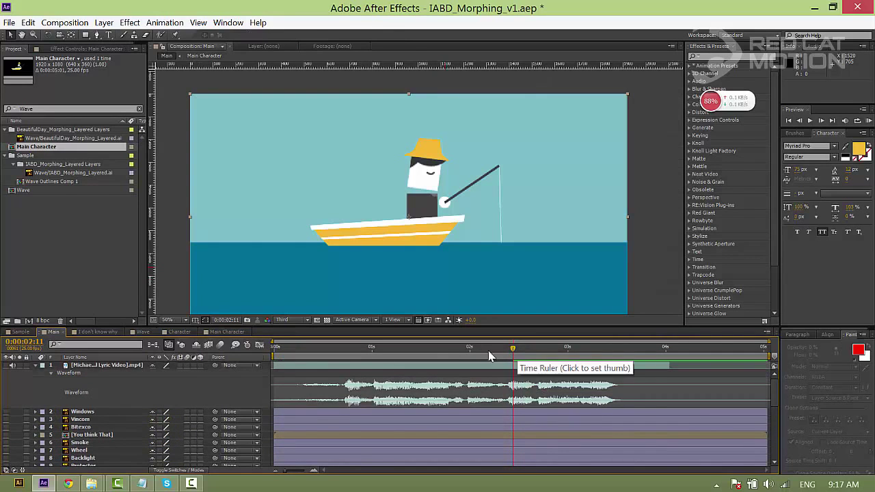
{"action": "left_click", "coordinate": [227, 332]}
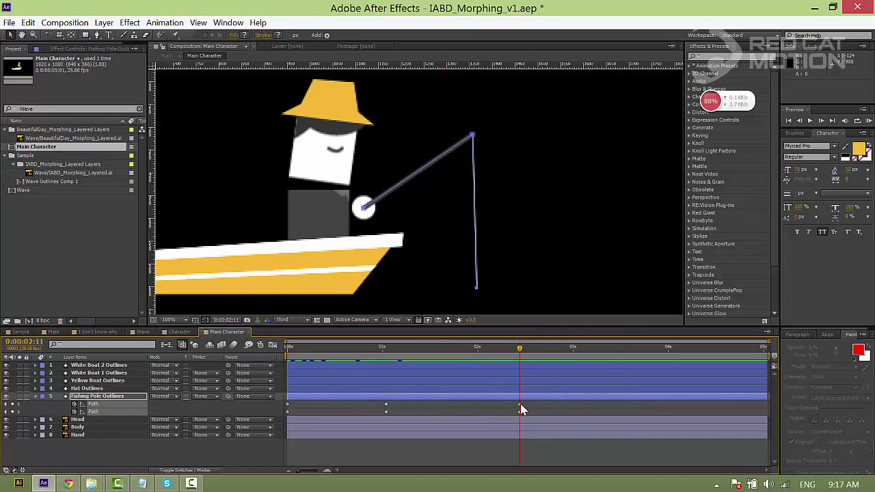
- Retime the fishing pole's Path keyframes, moving the last pair to 0:00:02:23 and the middle pair to 0:00:01:11
{"action": "left_click_drag", "start_coordinate": [521, 409], "coordinate": [566, 409]}
{"action": "left_click", "coordinate": [386, 412]}
{"action": "left_click_drag", "start_coordinate": [425, 408], "coordinate": [425, 408]}
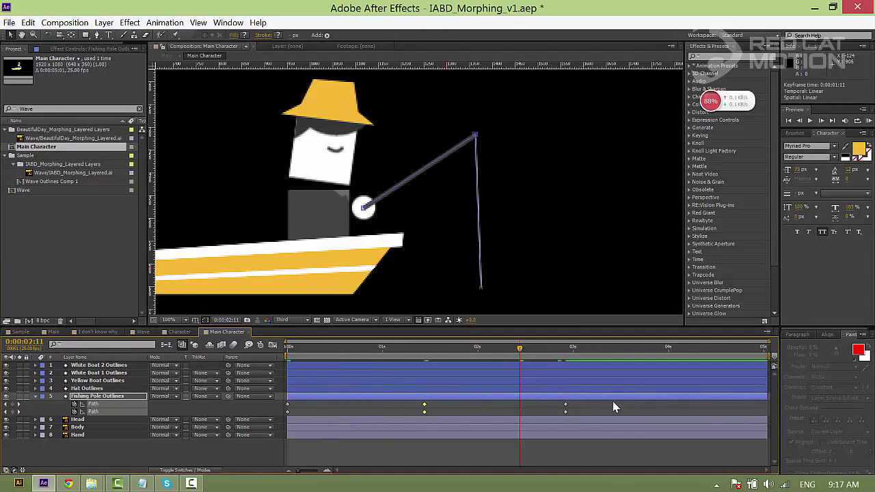
{"action": "left_click_drag", "start_coordinate": [602, 406], "coordinate": [549, 409]}
{"action": "key", "text": "ctrl+z"}
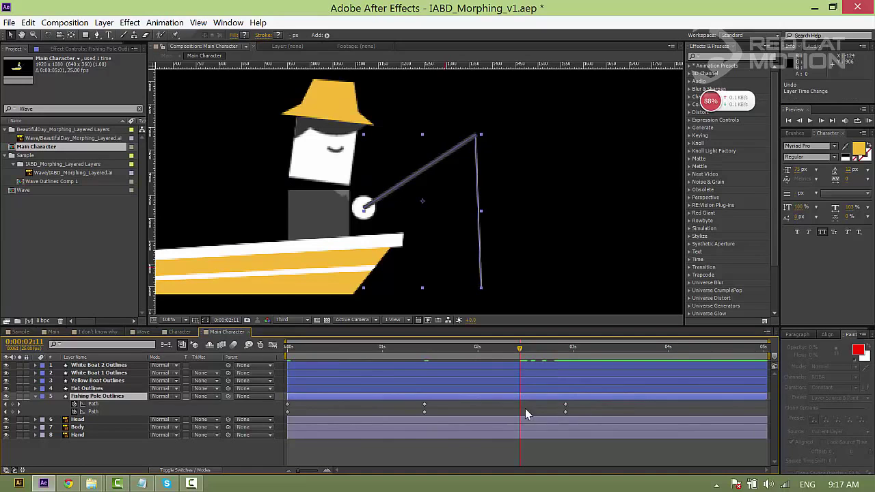
- Convert all Path keyframes of Fishing Pole Outlines to Auto Bezier interpolation
{"action": "left_click_drag", "start_coordinate": [582, 401], "coordinate": [280, 414]}
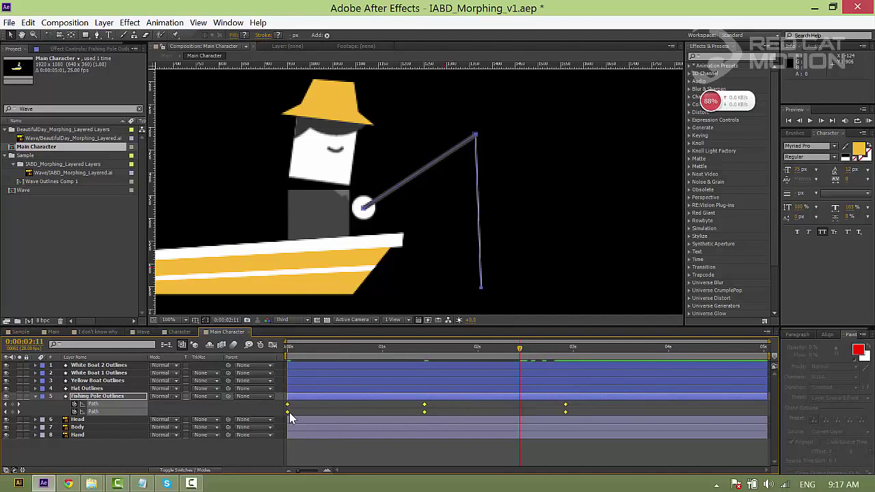
{"action": "left_click", "coordinate": [289, 412], "text": "ctrl"}
{"action": "left_click", "coordinate": [462, 410]}
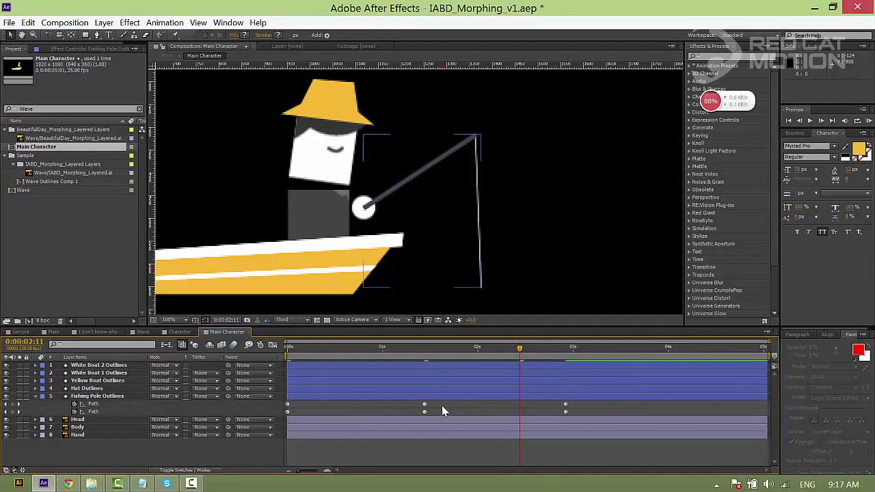
{"action": "left_click", "coordinate": [425, 349]}
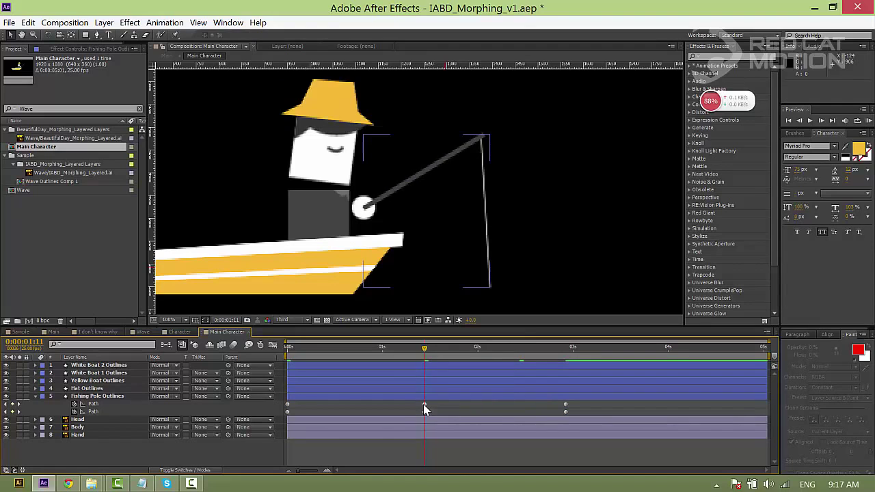
{"action": "key", "text": "F2"}
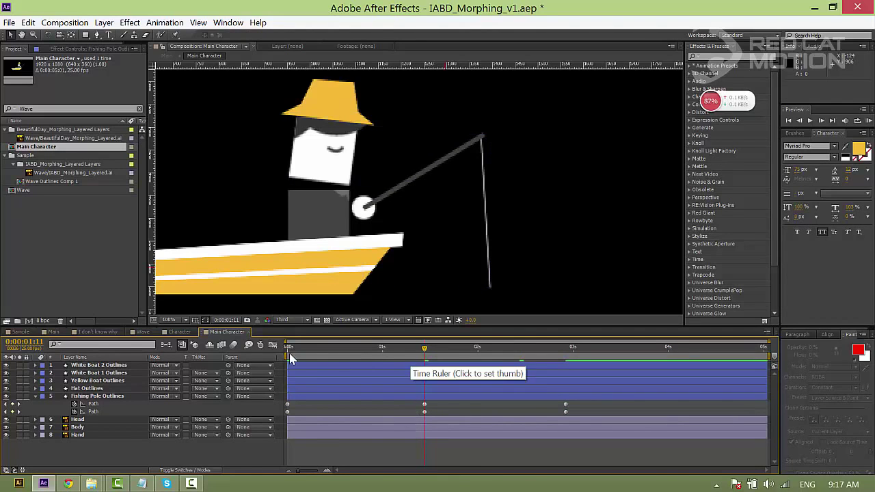
{"action": "left_click", "coordinate": [575, 412]}
{"action": "left_click_drag", "start_coordinate": [575, 403], "coordinate": [286, 424]}
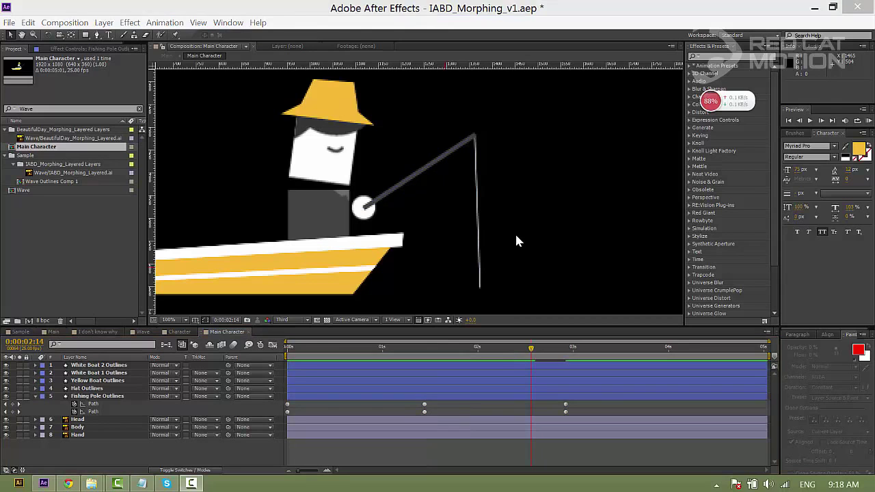
- Reorder the Hand layer directly below Fishing Pole Outlines and parent Fishing Pole Outlines to Hand
{"action": "left_click", "coordinate": [479, 258]}
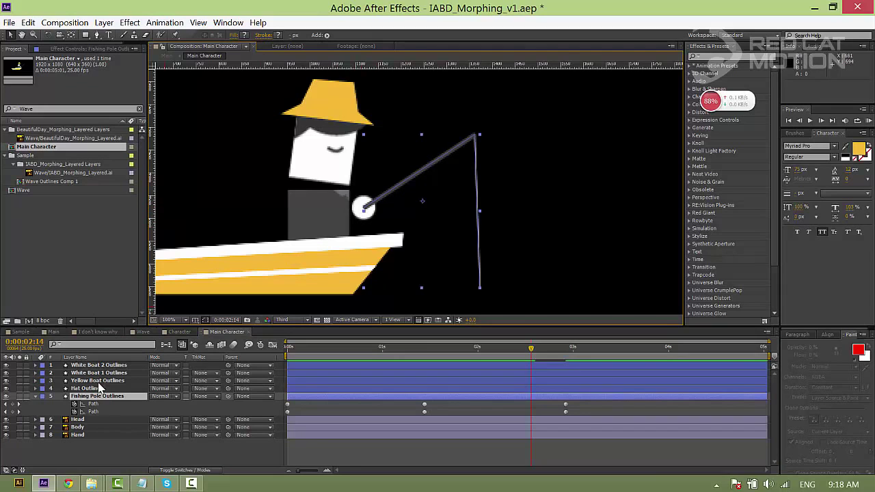
{"action": "left_click", "coordinate": [356, 209]}
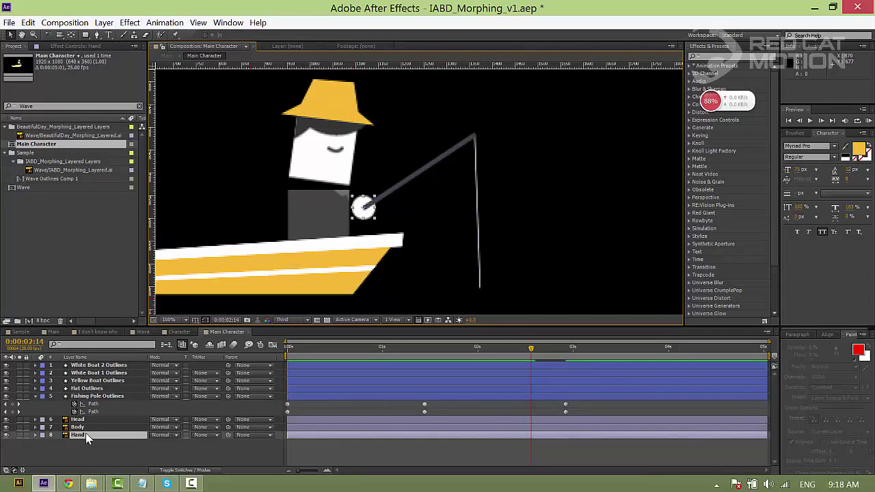
{"action": "left_click_drag", "start_coordinate": [99, 432], "coordinate": [100, 419]}
{"action": "left_click", "coordinate": [97, 396]}
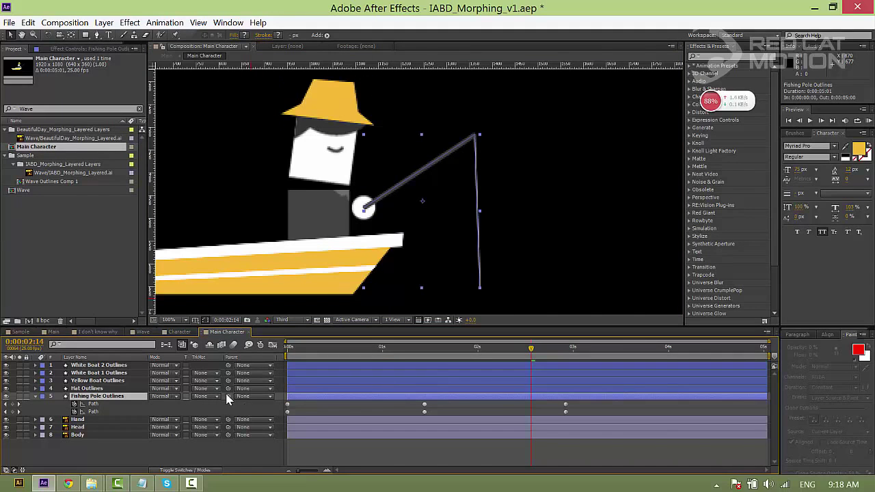
{"action": "left_click_drag", "start_coordinate": [155, 411], "coordinate": [109, 419]}
- Display the Hand layer's Position property and set a keyframe for it at 0:00:00:00
{"action": "left_click", "coordinate": [314, 421]}
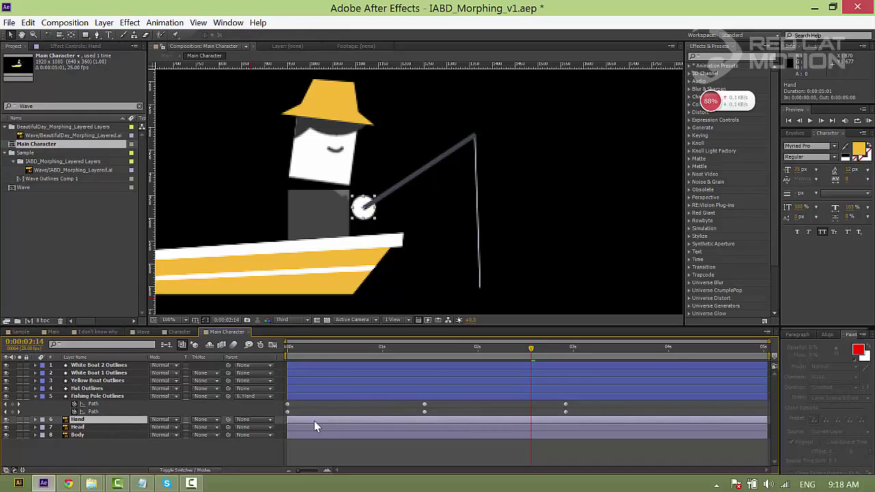
{"action": "key", "text": "p"}
{"action": "left_click_drag", "start_coordinate": [306, 350], "coordinate": [279, 352]}
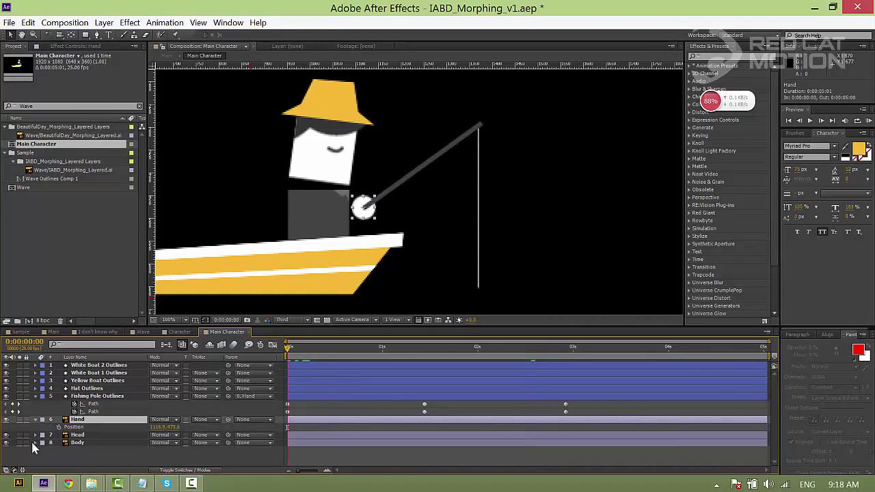
{"action": "left_click", "coordinate": [60, 427]}
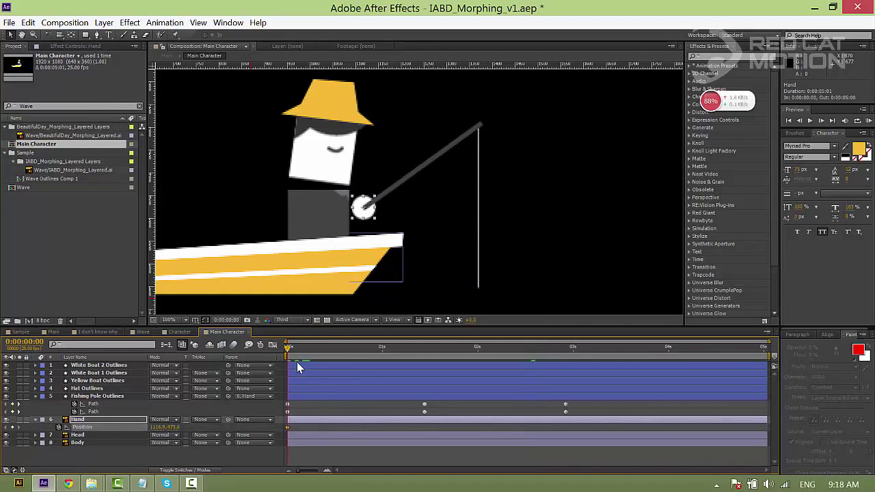
- Move the Hand to 1124.9, 485.6 at 0:00:01:11 and to 1117.9, 477.6 at 0:00:02:23
{"action": "left_click_drag", "start_coordinate": [298, 363], "coordinate": [424, 363]}
{"action": "left_click_drag", "start_coordinate": [369, 208], "coordinate": [372, 214]}
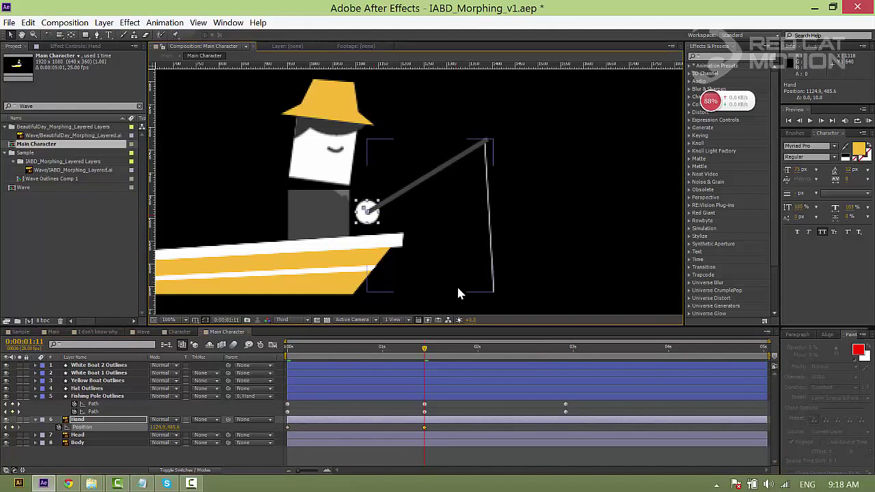
{"action": "left_click_drag", "start_coordinate": [425, 349], "coordinate": [566, 351]}
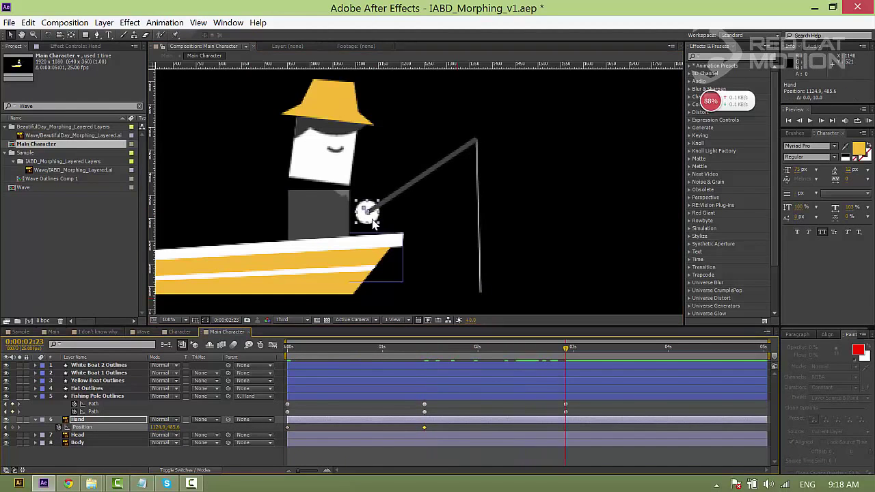
{"action": "left_click_drag", "start_coordinate": [372, 219], "coordinate": [369, 214]}
- Convert the Hand's three Position keyframes to Auto Bezier and preview the animation from the start
{"action": "left_click_drag", "start_coordinate": [577, 429], "coordinate": [228, 429]}
{"action": "left_click", "coordinate": [288, 427], "text": "ctrl"}
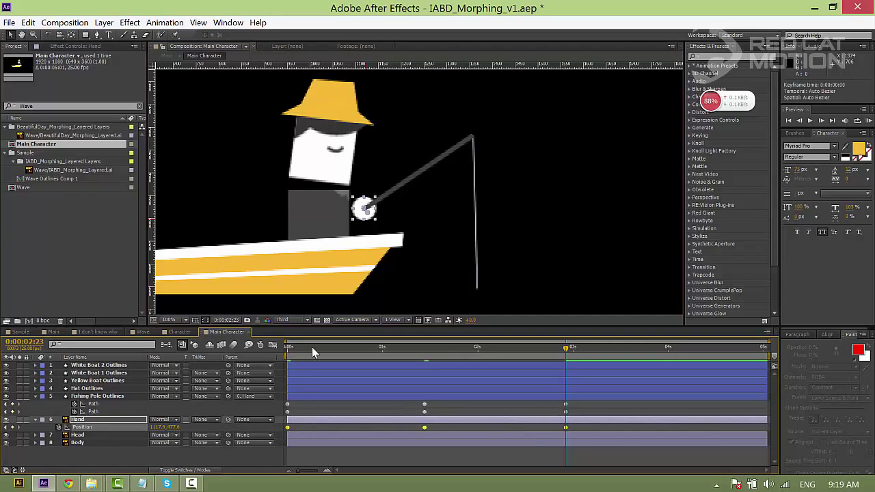
{"action": "left_click_drag", "start_coordinate": [311, 347], "coordinate": [287, 347]}
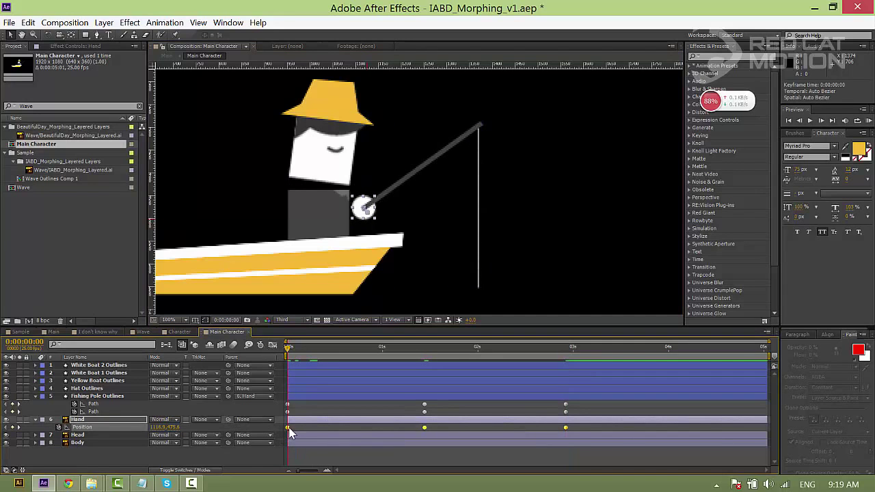
{"action": "left_click", "coordinate": [302, 403]}
{"action": "key", "text": "space"}
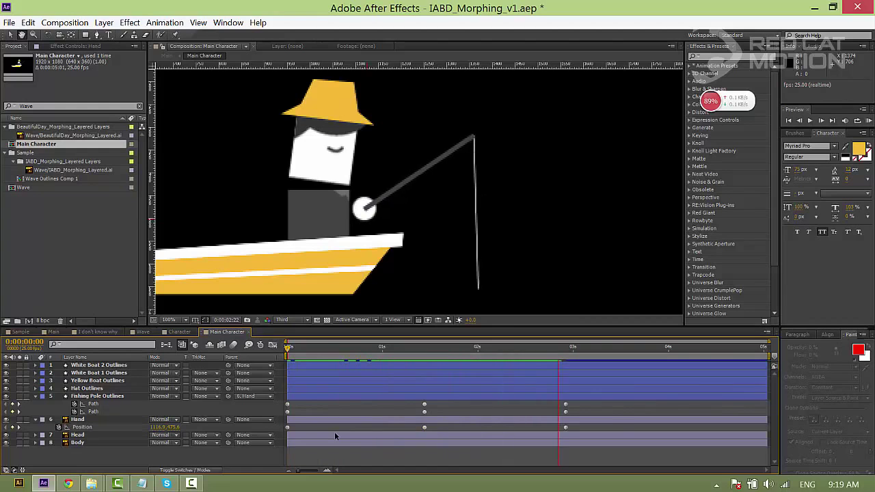
{"action": "key", "text": "space"}
- At 0:00:02:23, reposition the lower end of the fishing line right and down to about 1381, 678
{"action": "left_click_drag", "start_coordinate": [577, 349], "coordinate": [566, 361]}
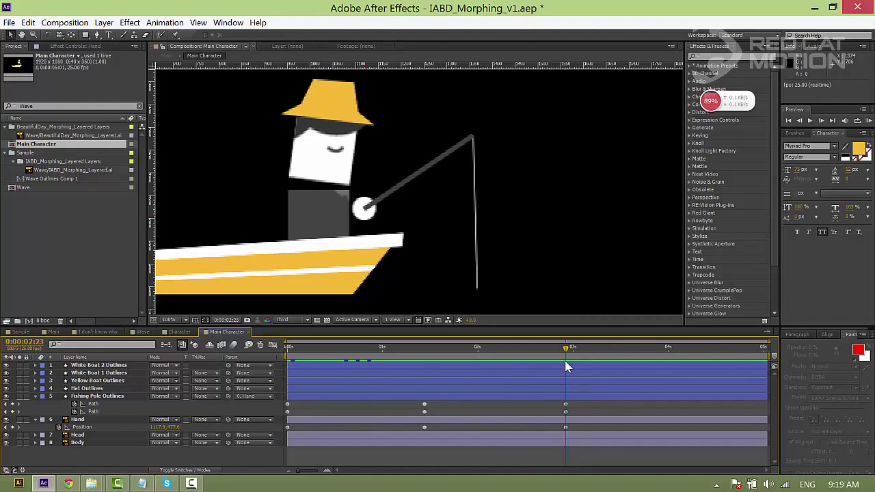
{"action": "left_click", "coordinate": [565, 403]}
{"action": "left_click_drag", "start_coordinate": [577, 409], "coordinate": [579, 412]}
{"action": "left_click", "coordinate": [514, 305]}
{"action": "key", "text": "space"}
{"action": "left_click_drag", "start_coordinate": [510, 285], "coordinate": [557, 262]}
{"action": "key", "text": "v"}
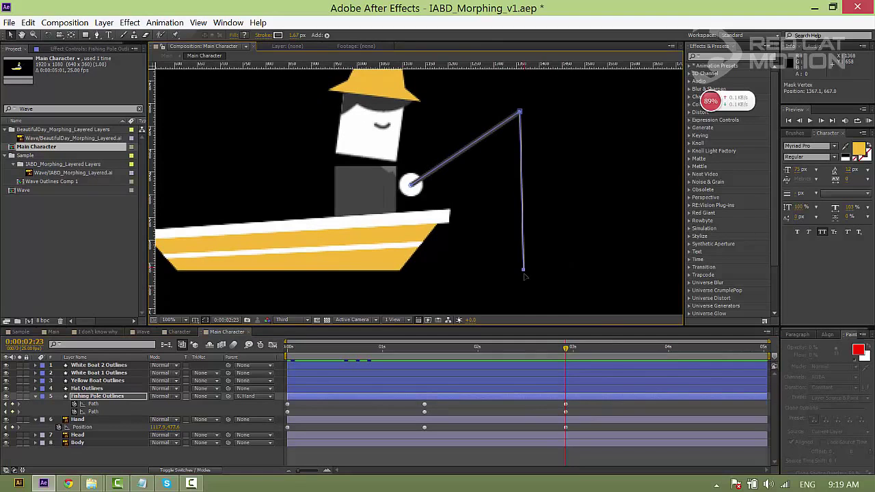
{"action": "left_click_drag", "start_coordinate": [525, 279], "coordinate": [531, 283]}
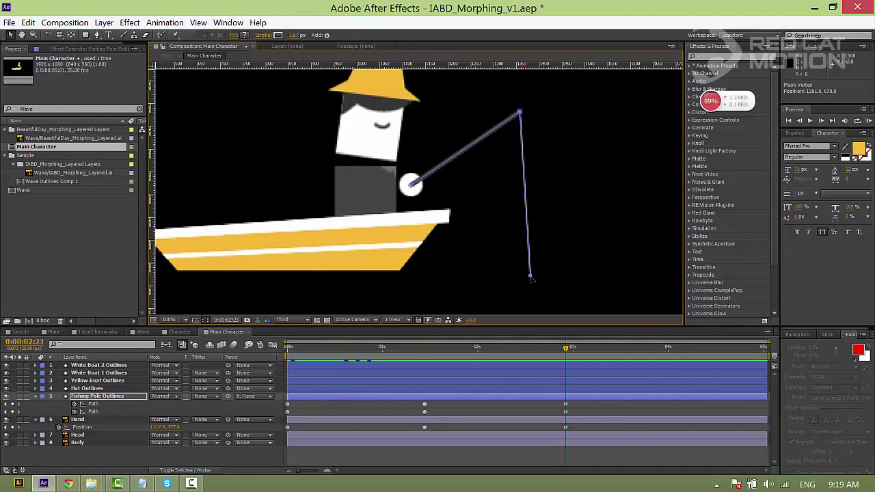
{"action": "left_click", "coordinate": [518, 406]}
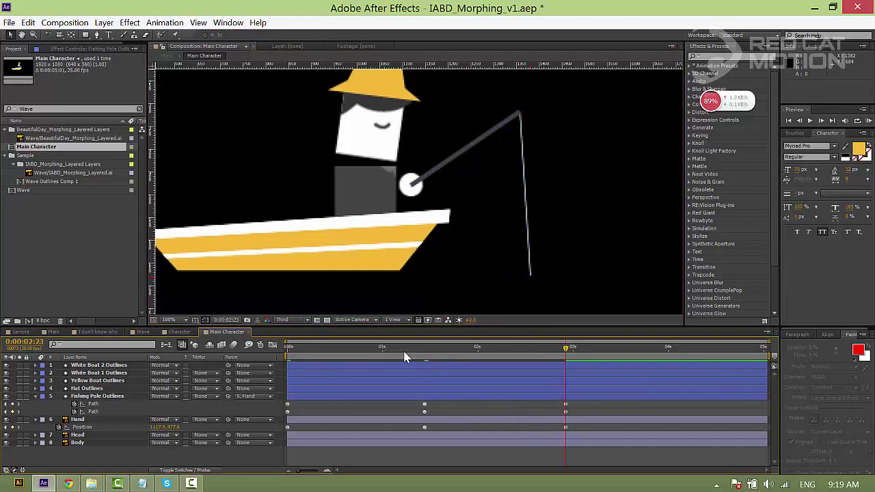
- Preview the fishing pole and hand animation from the start and scrub through it up to 0:00:02:23
{"action": "left_click_drag", "start_coordinate": [406, 347], "coordinate": [274, 345]}
{"action": "key", "text": "space"}
{"action": "left_click_drag", "start_coordinate": [380, 199], "coordinate": [430, 236]}
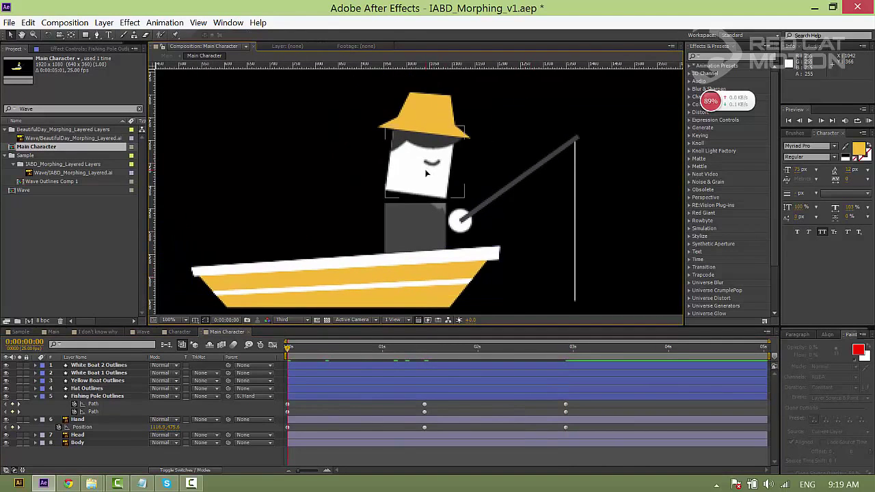
{"action": "left_click", "coordinate": [426, 172]}
{"action": "scroll", "coordinate": [445, 225], "scroll_direction": "down", "scroll_amount": 1}
{"action": "key", "text": "space"}
{"action": "key", "text": "space"}
{"action": "left_click_drag", "start_coordinate": [426, 351], "coordinate": [565, 375]}
- Open the Character composition from the Sample composition and examine how the hat drops onto the head in the opening frames
{"action": "left_click", "coordinate": [419, 163]}
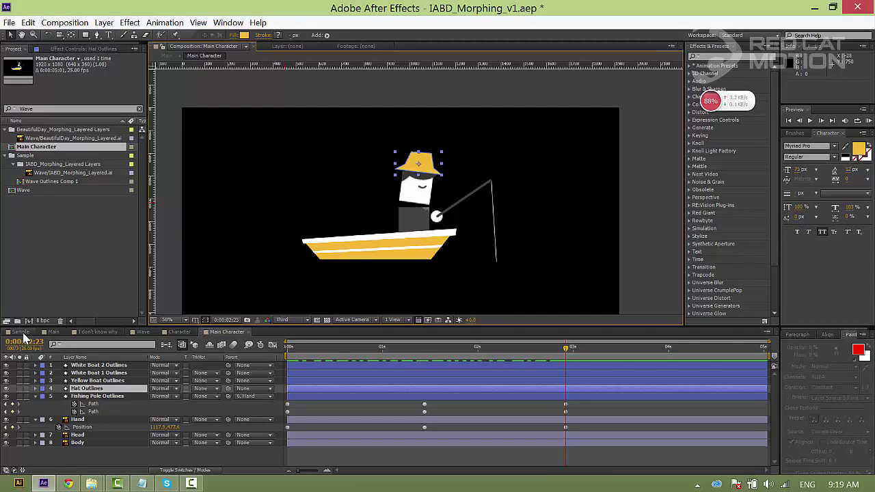
{"action": "left_click", "coordinate": [21, 332]}
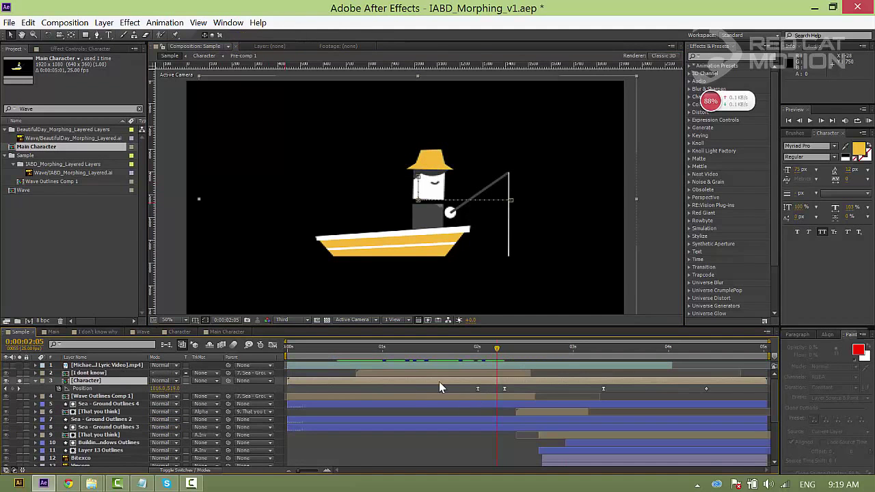
{"action": "double_click", "coordinate": [440, 381]}
{"action": "scroll", "coordinate": [436, 185], "scroll_direction": "up", "scroll_amount": 1}
{"action": "key", "text": "space"}
{"action": "left_click_drag", "start_coordinate": [439, 199], "coordinate": [359, 337]}
{"action": "left_click_drag", "start_coordinate": [278, 349], "coordinate": [328, 333]}
{"action": "key", "text": "space"}
{"action": "left_click_drag", "start_coordinate": [396, 252], "coordinate": [423, 197]}
{"action": "mouse_move", "coordinate": [329, 350]}
{"action": "left_mouse_down"}
{"action": "mouse_move", "coordinate": [345, 351]}
{"action": "mouse_move", "coordinate": [311, 350]}
{"action": "mouse_move", "coordinate": [323, 351]}
{"action": "left_mouse_up"}
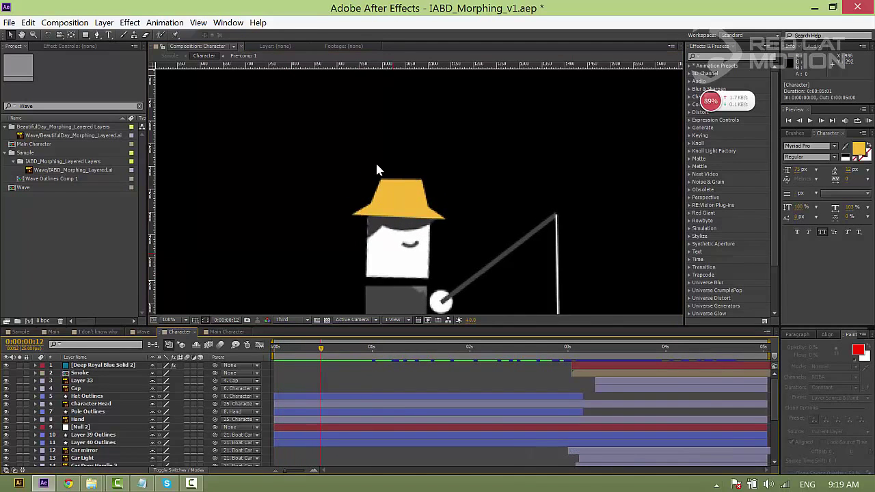
{"action": "scroll", "coordinate": [377, 179], "scroll_direction": "up", "scroll_amount": 4}
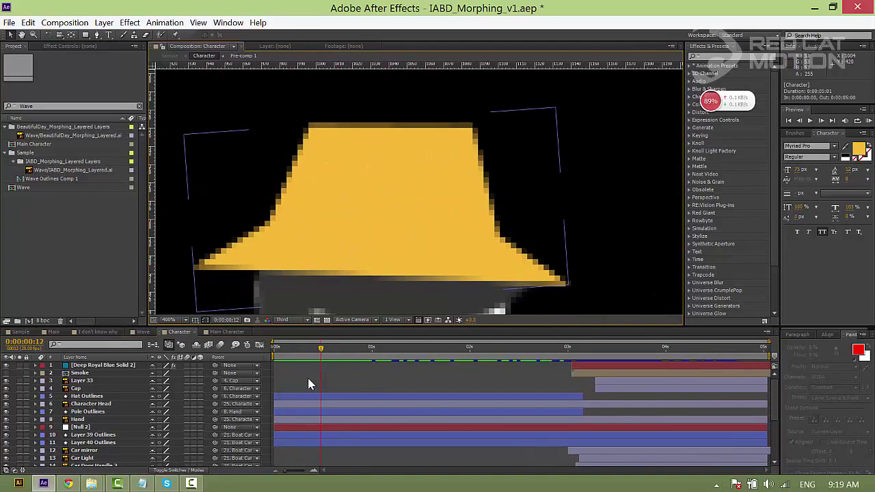
{"action": "left_click_drag", "start_coordinate": [320, 349], "coordinate": [295, 348]}
{"action": "scroll", "coordinate": [356, 234], "scroll_direction": "down", "scroll_amount": 1}
{"action": "scroll", "coordinate": [357, 239], "scroll_direction": "down", "scroll_amount": 2}
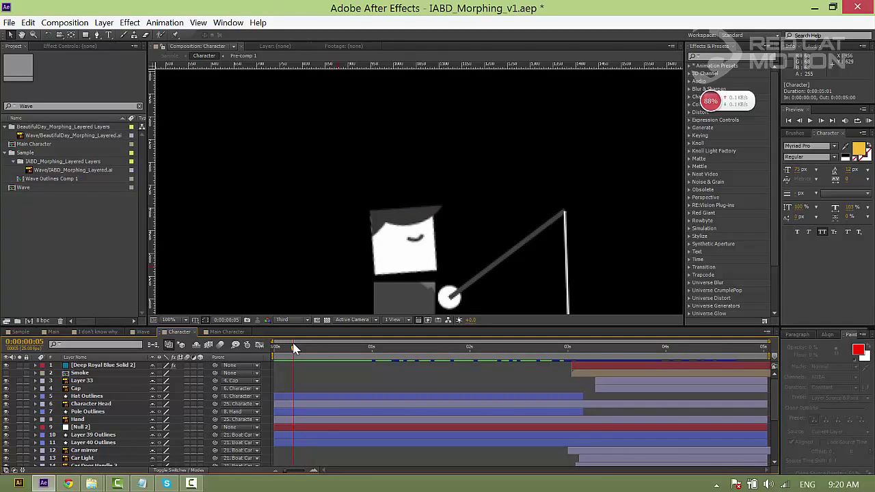
{"action": "mouse_move", "coordinate": [294, 348]}
{"action": "left_mouse_down"}
{"action": "mouse_move", "coordinate": [351, 341]}
{"action": "mouse_move", "coordinate": [295, 337]}
{"action": "mouse_move", "coordinate": [279, 345]}
{"action": "left_mouse_up"}
- In the Main Character composition, set Position and Rotation keyframes for the Hat Outlines layer at 0:00:00:00
{"action": "left_click", "coordinate": [227, 331]}
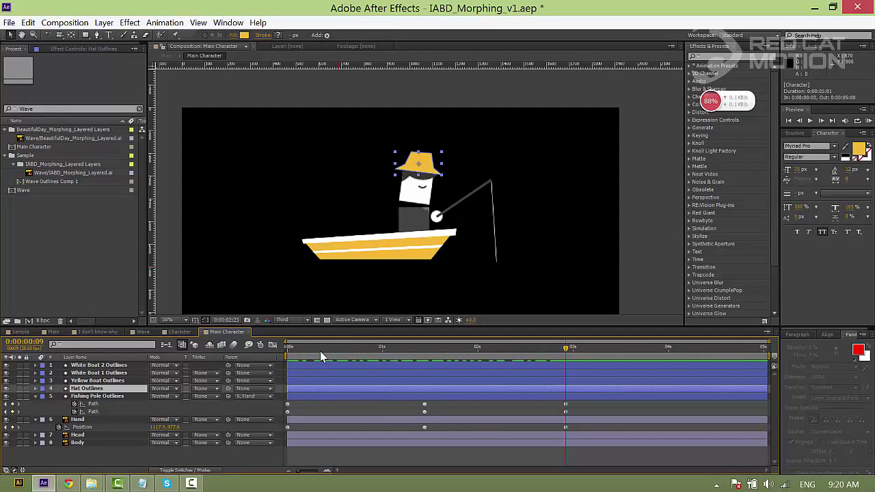
{"action": "left_click", "coordinate": [288, 349]}
{"action": "key", "text": "p"}
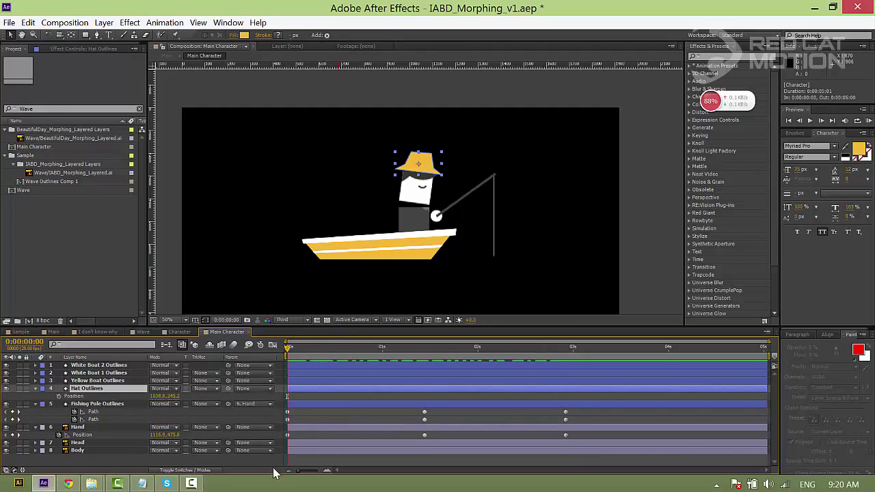
{"action": "left_click", "coordinate": [59, 397]}
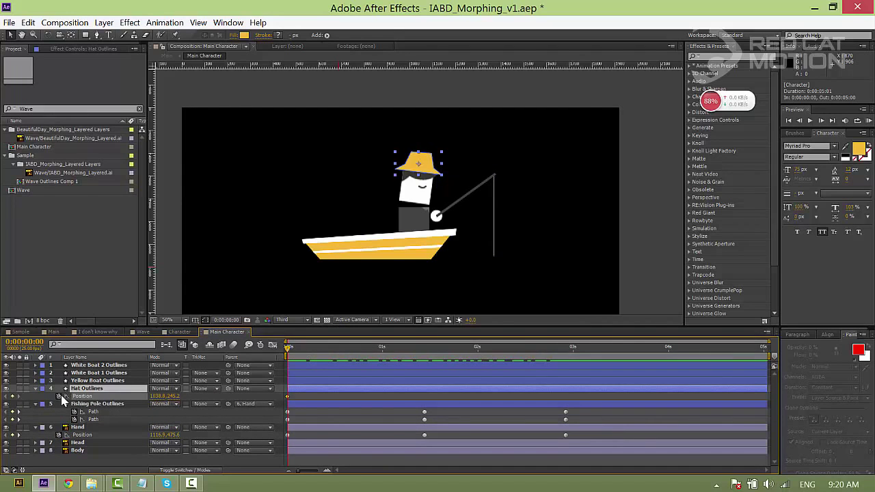
{"action": "key", "text": "shift+r"}
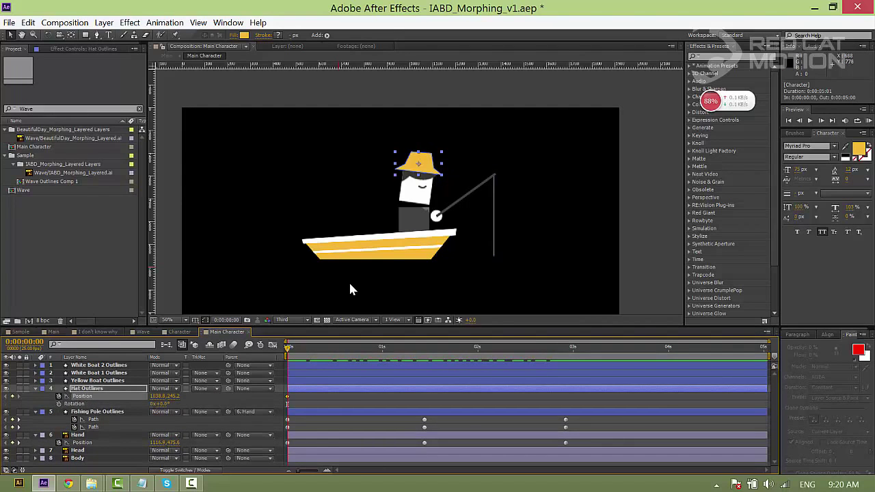
{"action": "left_click", "coordinate": [59, 404]}
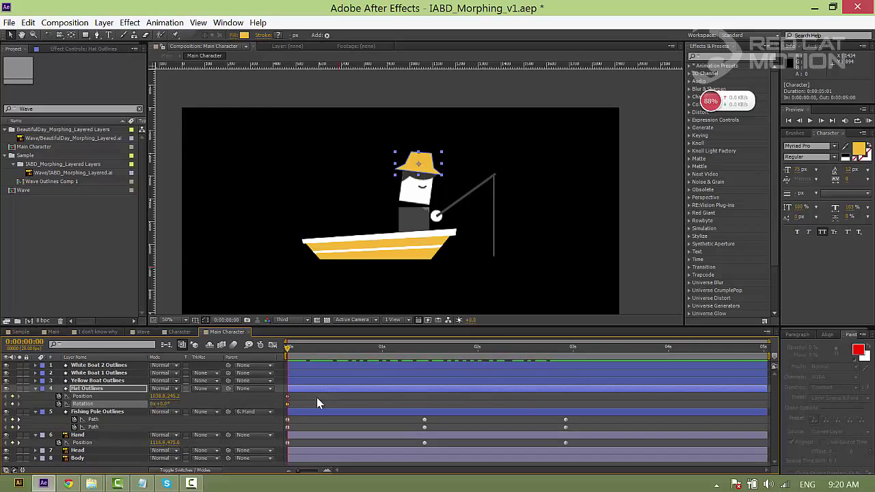
- Move the hat's Position and Rotation keyframes to 0:00:00:17
{"action": "left_click_drag", "start_coordinate": [308, 398], "coordinate": [350, 396]}
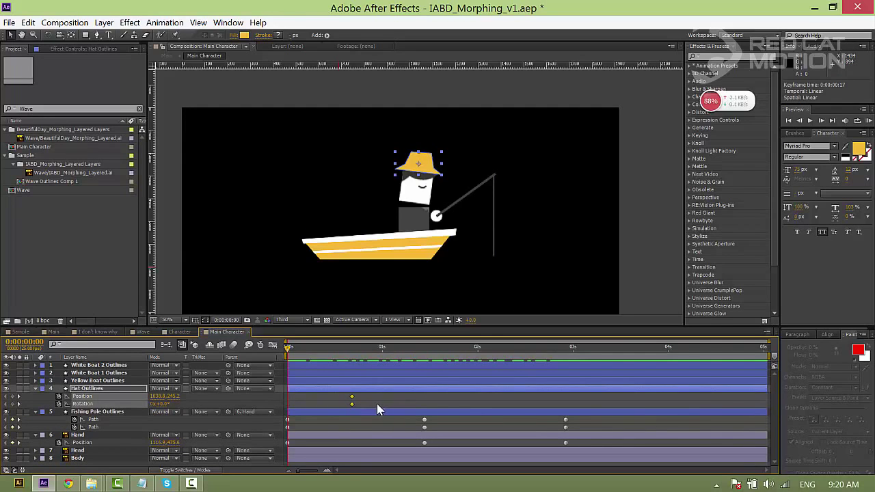
{"action": "left_click", "coordinate": [378, 404]}
{"action": "left_click_drag", "start_coordinate": [300, 350], "coordinate": [352, 349]}
- At 0:00:00:00, move the hat straight up to 1038.8, -174.8, rotate it to -200°, and preview its fall
{"action": "left_click", "coordinate": [288, 350]}
{"action": "left_click", "coordinate": [311, 389]}
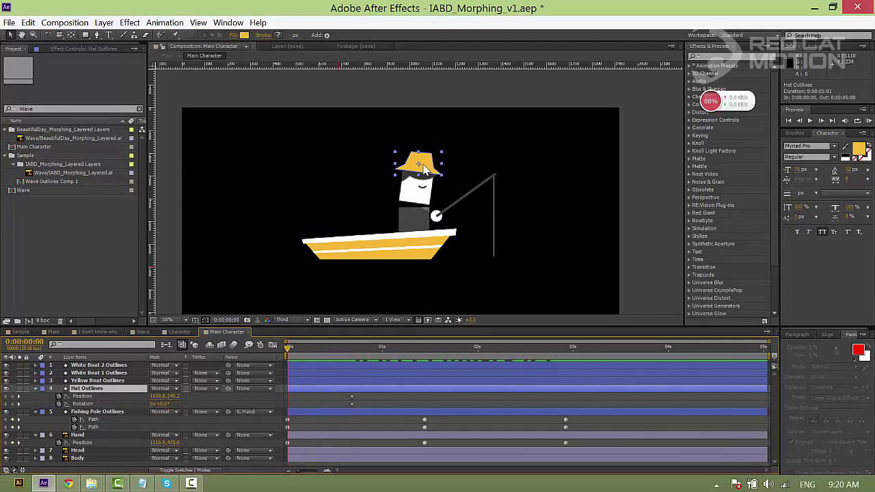
{"action": "left_click_drag", "start_coordinate": [418, 164], "coordinate": [419, 75]}
{"action": "left_click_drag", "start_coordinate": [449, 129], "coordinate": [430, 201]}
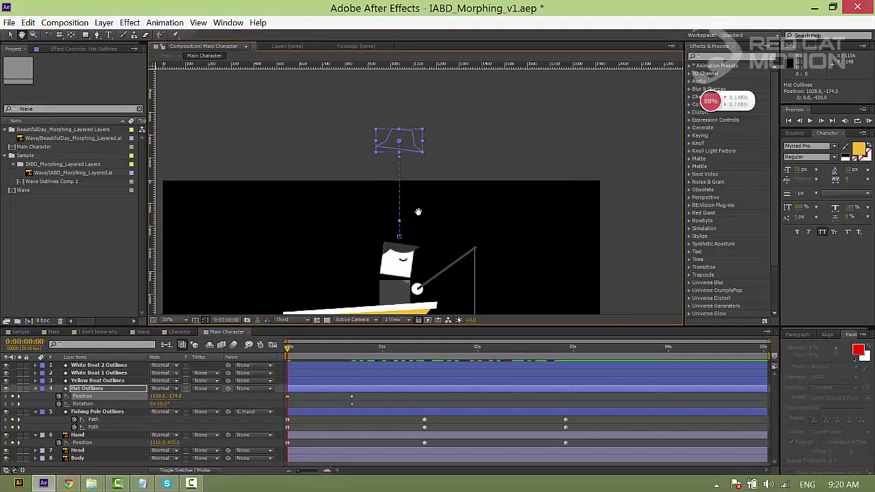
{"action": "left_click_drag", "start_coordinate": [164, 404], "coordinate": [38, 404]}
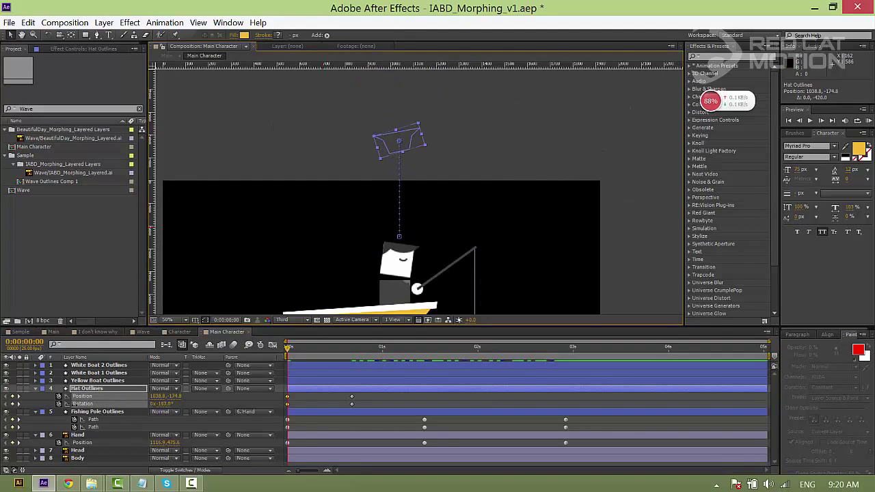
{"action": "left_click", "coordinate": [300, 397]}
{"action": "key", "text": "space"}
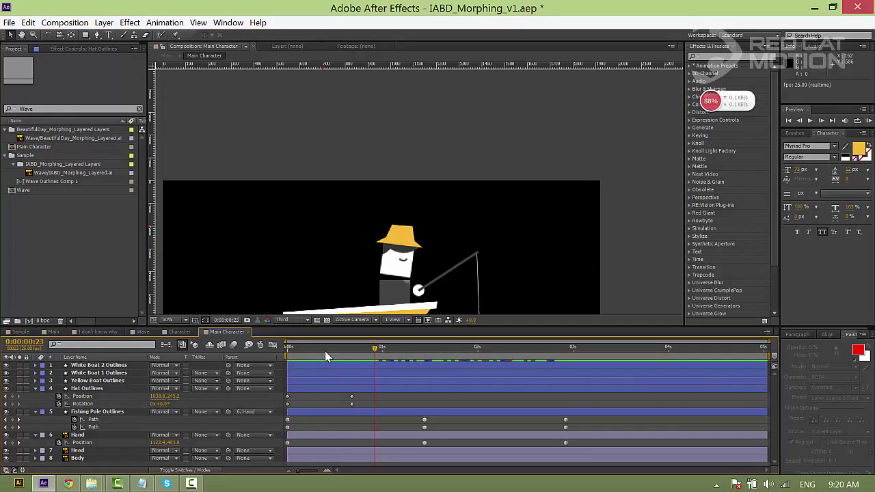
- Replay the hat's fall, move its landing Position and Rotation keyframes to 0:00:00:08, and preview the faster drop
{"action": "left_click_drag", "start_coordinate": [324, 346], "coordinate": [274, 343]}
{"action": "key", "text": "space"}
{"action": "key", "text": "space"}
{"action": "left_click_drag", "start_coordinate": [363, 409], "coordinate": [315, 404]}
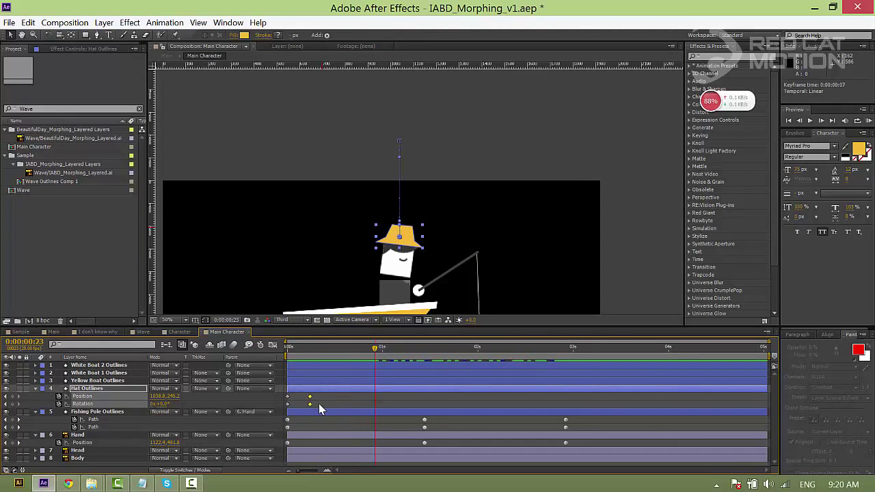
{"action": "left_click", "coordinate": [340, 400]}
{"action": "left_click_drag", "start_coordinate": [315, 350], "coordinate": [267, 353]}
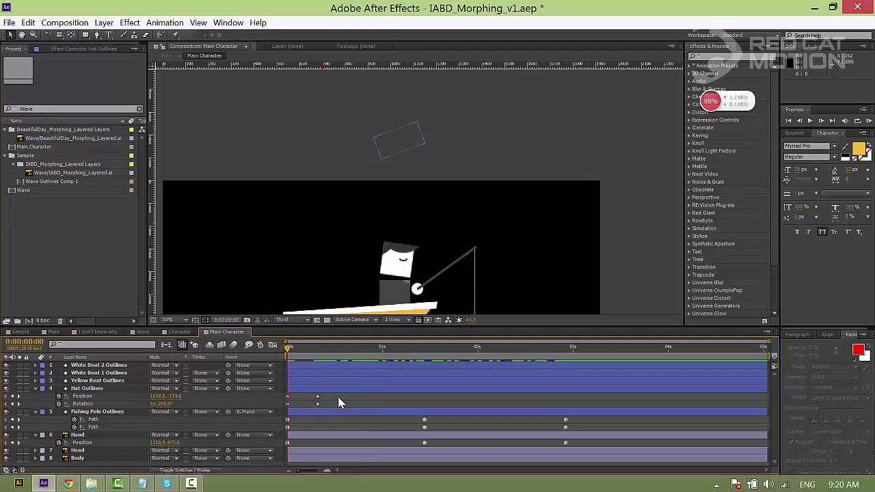
{"action": "key", "text": "space"}
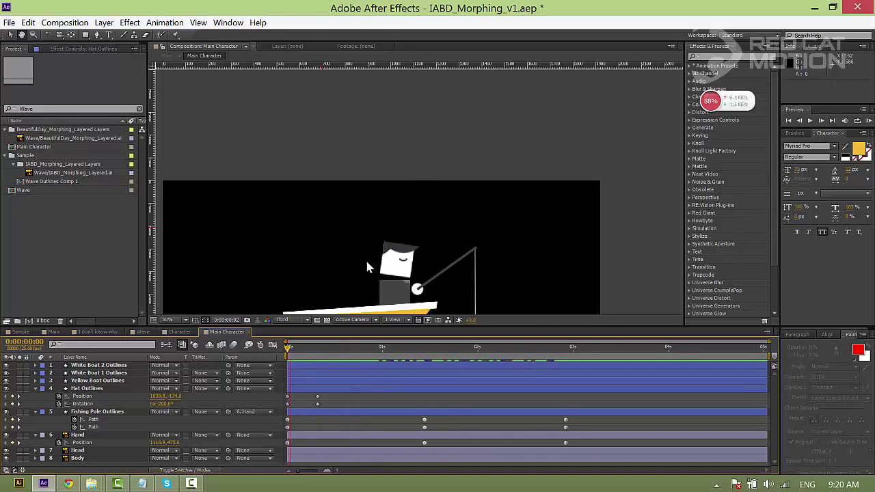
- At the hat's landing frame, 0:00:00:08, parent the Hat Outlines layer to the Head layer
{"action": "scroll", "coordinate": [366, 239], "scroll_direction": "up", "scroll_amount": 4}
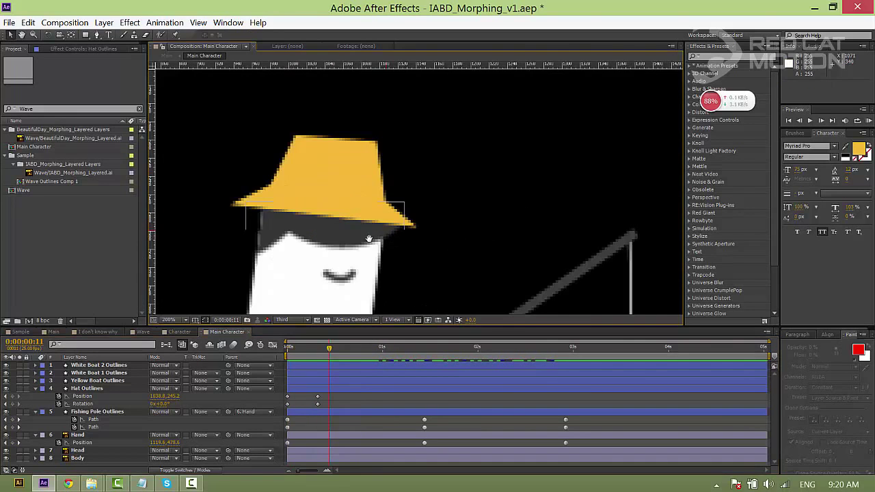
{"action": "left_click", "coordinate": [347, 273]}
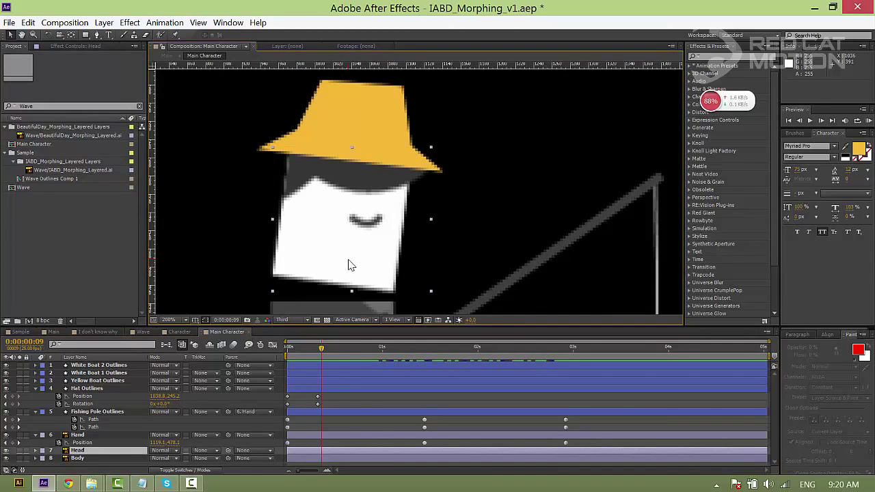
{"action": "left_click_drag", "start_coordinate": [322, 350], "coordinate": [318, 348]}
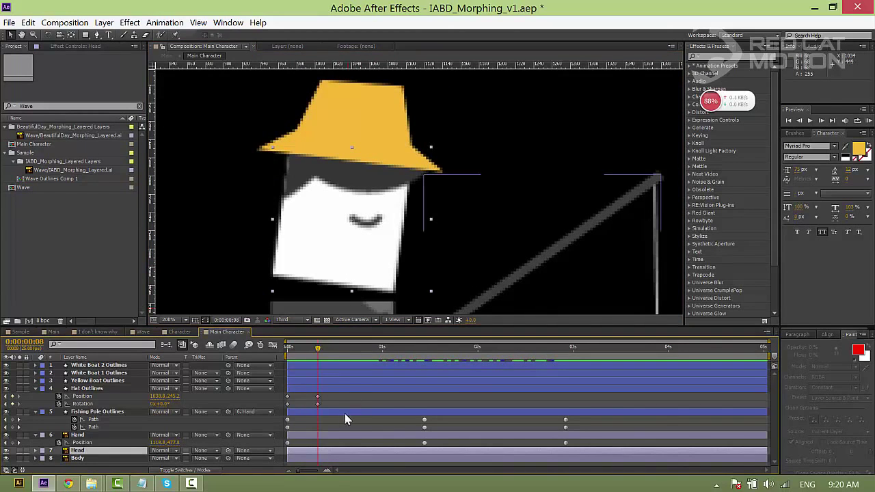
{"action": "left_click", "coordinate": [316, 389]}
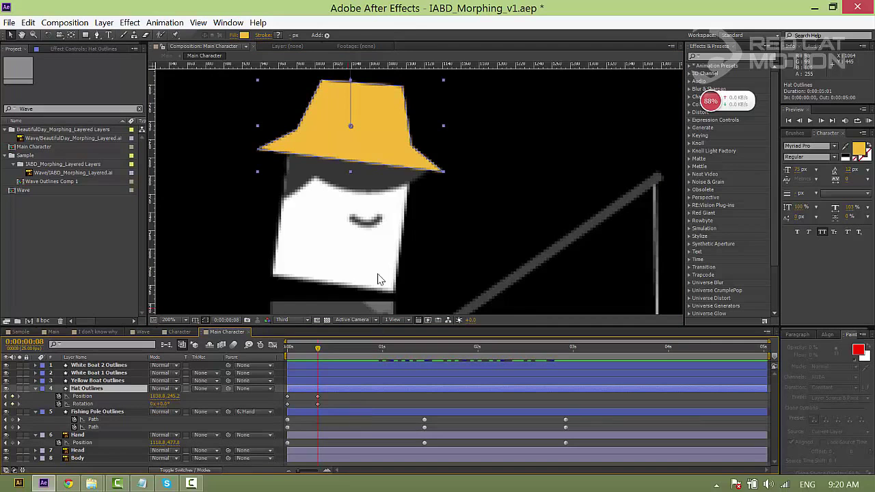
{"action": "key", "text": "comma"}
{"action": "key", "text": "h"}
{"action": "left_click_drag", "start_coordinate": [464, 212], "coordinate": [436, 217]}
{"action": "scroll", "coordinate": [476, 209], "scroll_direction": "down", "scroll_amount": 1}
{"action": "scroll", "coordinate": [476, 209], "scroll_direction": "up", "scroll_amount": 1}
{"action": "key", "text": "v"}
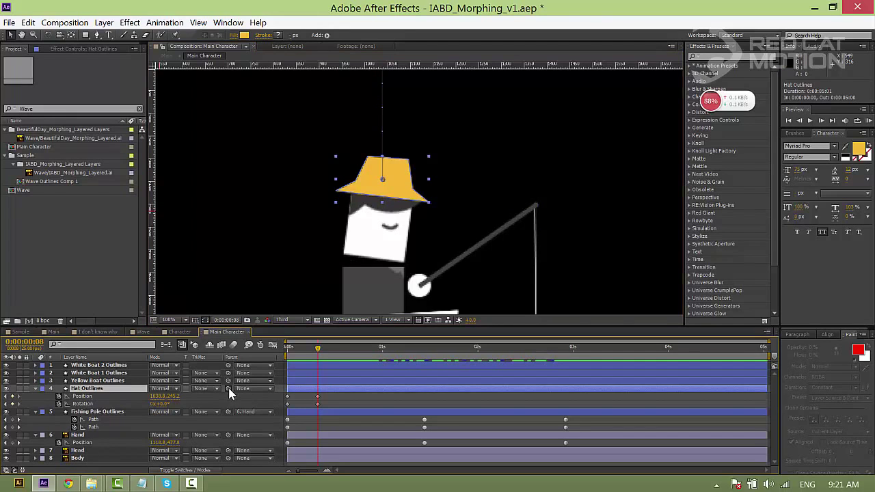
{"action": "left_click_drag", "start_coordinate": [228, 388], "coordinate": [85, 451]}
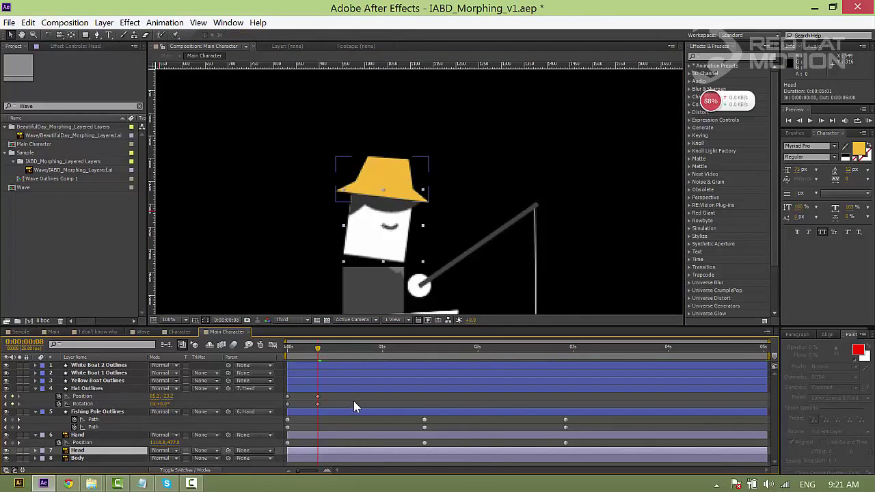
- Display the Head layer's Rotation property and move its anchor point to the middle of the face's lower edge
{"action": "key", "text": "r"}
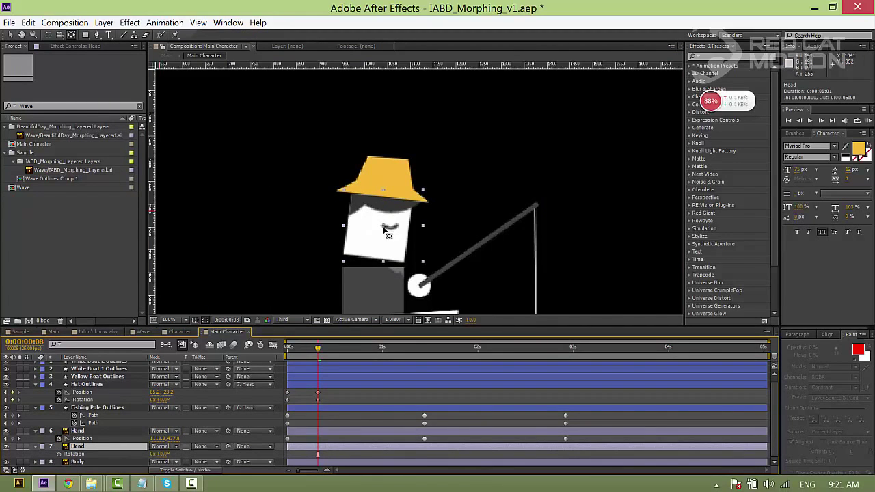
{"action": "left_click_drag", "start_coordinate": [385, 227], "coordinate": [387, 231]}
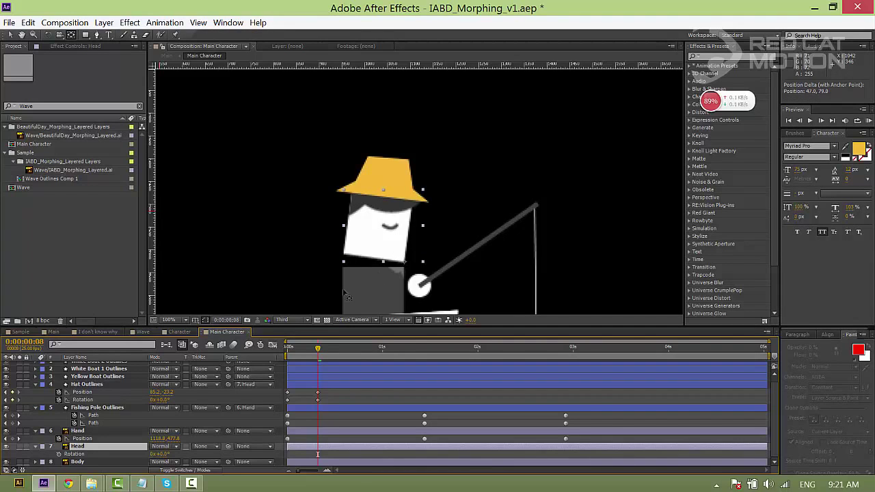
{"action": "left_click_drag", "start_coordinate": [343, 291], "coordinate": [400, 267]}
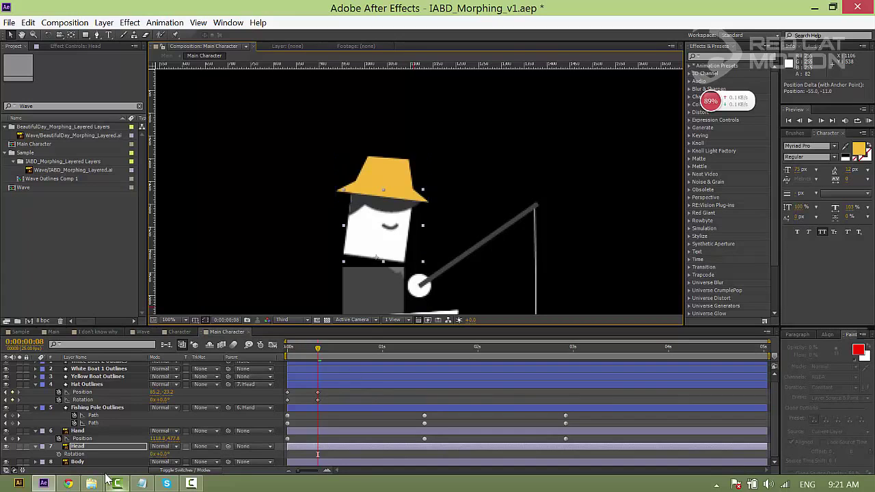
- Keyframe the Head's Rotation at 0° at 0:00:00:06 and at 5° at 0:00:00:08
{"action": "left_click", "coordinate": [59, 454]}
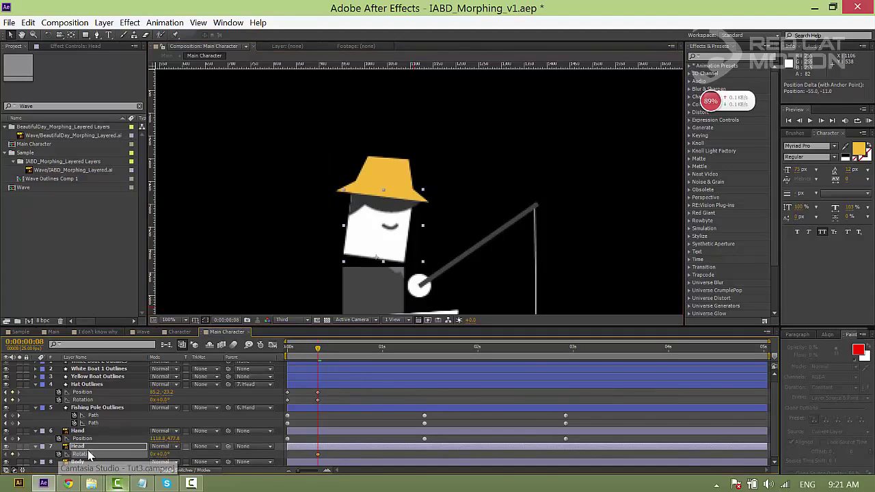
{"action": "left_click", "coordinate": [319, 455]}
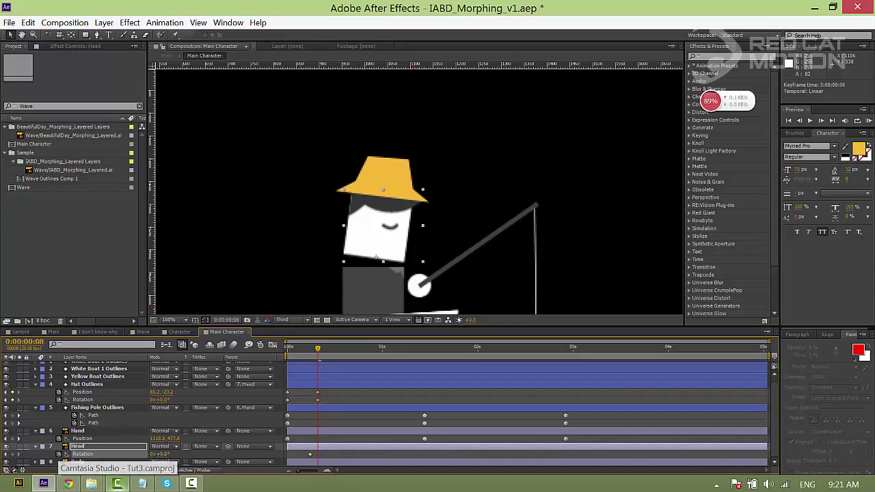
{"action": "left_click_drag", "start_coordinate": [163, 454], "coordinate": [167, 454]}
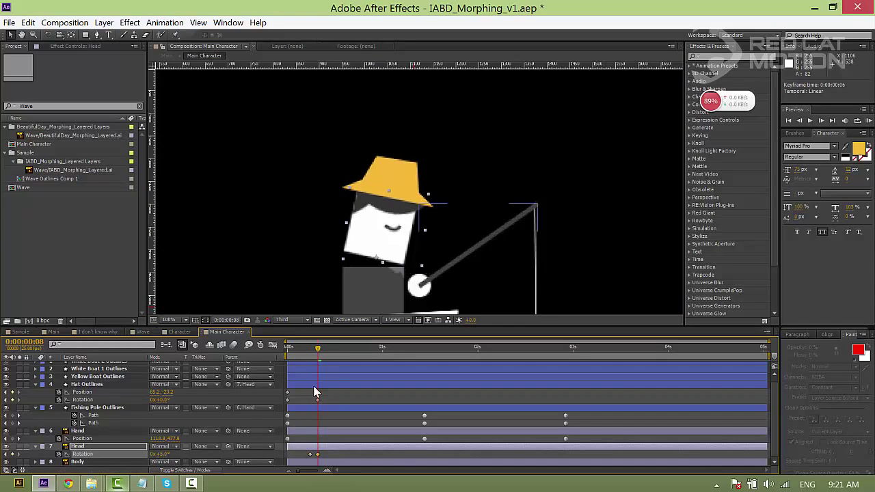
- Copy the Head's 0° Rotation keyframe to 0:00:00:12 and scrub through the head's nod
{"action": "left_click_drag", "start_coordinate": [318, 348], "coordinate": [335, 352]}
{"action": "key", "text": "ctrl+c"}
{"action": "key", "text": "ctrl+v"}
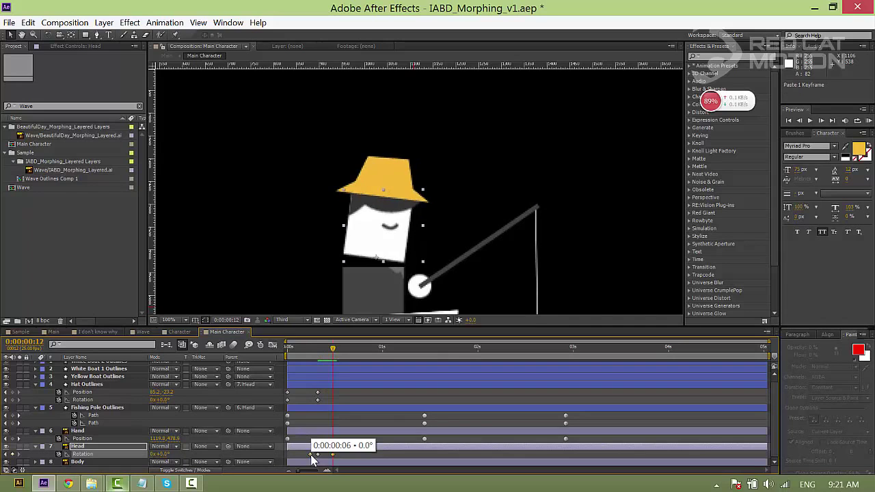
{"action": "left_click_drag", "start_coordinate": [331, 361], "coordinate": [309, 361]}
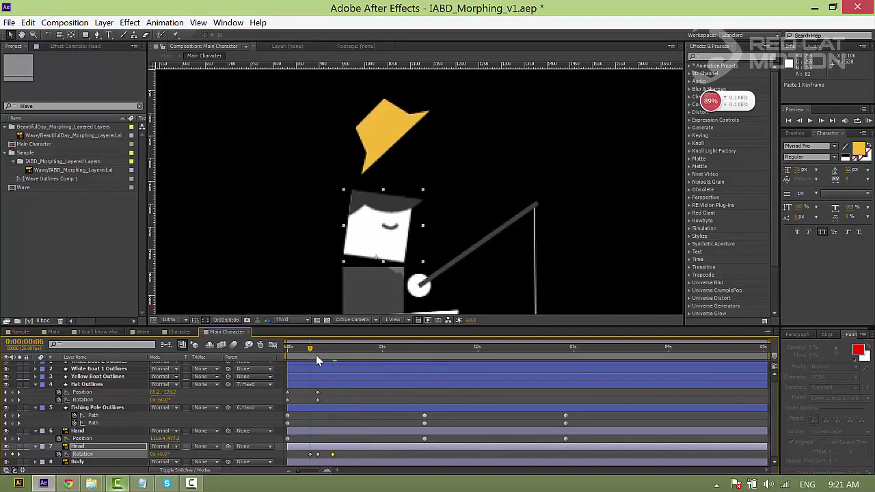
{"action": "left_click_drag", "start_coordinate": [322, 355], "coordinate": [334, 355]}
- Try the Head's last Rotation keyframe at 0:00:00:11, preview the nod, and return the keyframe to 0:00:00:12
{"action": "key", "text": "Tab"}
{"action": "left_click_drag", "start_coordinate": [333, 454], "coordinate": [329, 454]}
{"action": "left_click", "coordinate": [329, 423]}
{"action": "left_click", "coordinate": [306, 349]}
{"action": "left_click_drag", "start_coordinate": [307, 354], "coordinate": [330, 360]}
{"action": "key", "text": "space"}
{"action": "key", "text": "space"}
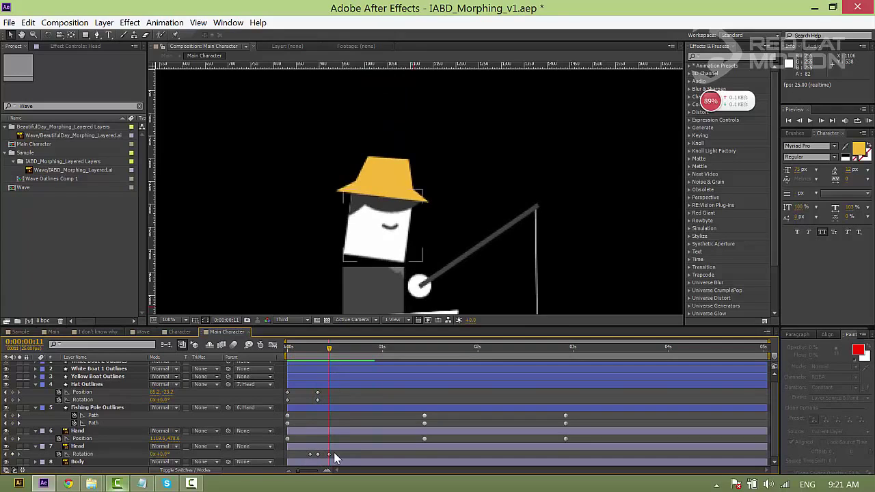
{"action": "left_click_drag", "start_coordinate": [329, 454], "coordinate": [332, 454]}
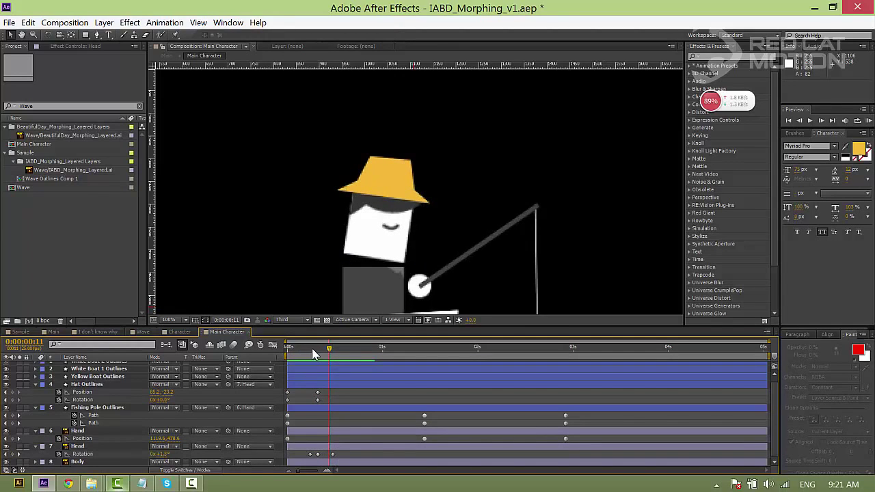
- Keyframe the Hat Outlines layer's shape Path at 0:00:00:08 and shift that keyframe to 0:00:00:06
{"action": "mouse_move", "coordinate": [318, 350]}
{"action": "left_mouse_down"}
{"action": "mouse_move", "coordinate": [306, 357]}
{"action": "mouse_move", "coordinate": [319, 362]}
{"action": "left_mouse_up"}
{"action": "left_click", "coordinate": [313, 392]}
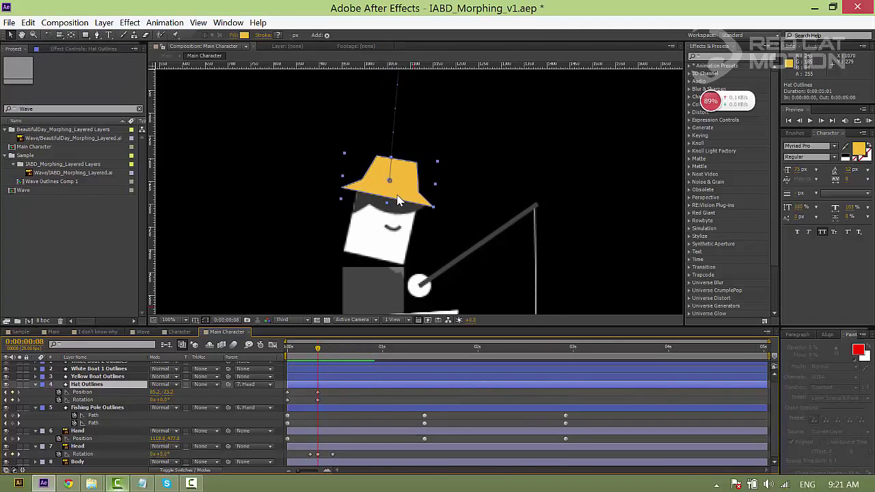
{"action": "scroll", "coordinate": [397, 192], "scroll_direction": "up", "scroll_amount": 2}
{"action": "left_click_drag", "start_coordinate": [397, 192], "coordinate": [378, 231]}
{"action": "key", "text": "v"}
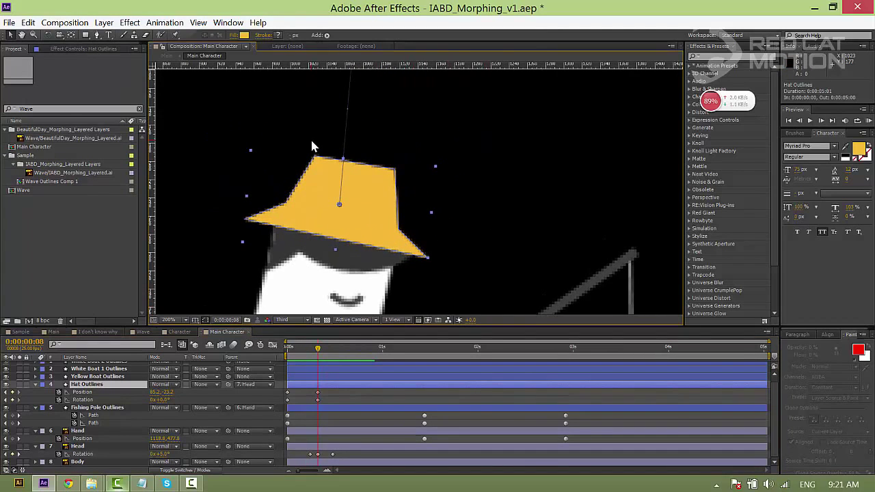
{"action": "left_click", "coordinate": [36, 385]}
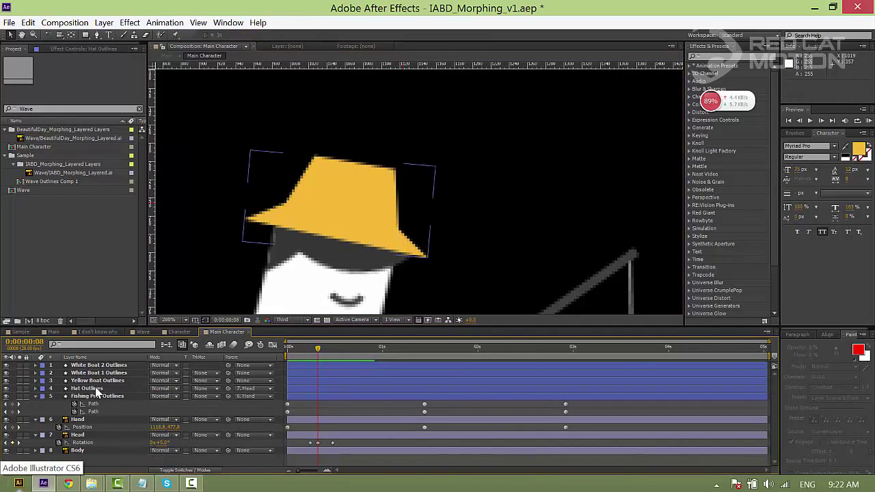
{"action": "left_click", "coordinate": [96, 390]}
{"action": "left_click", "coordinate": [35, 388]}
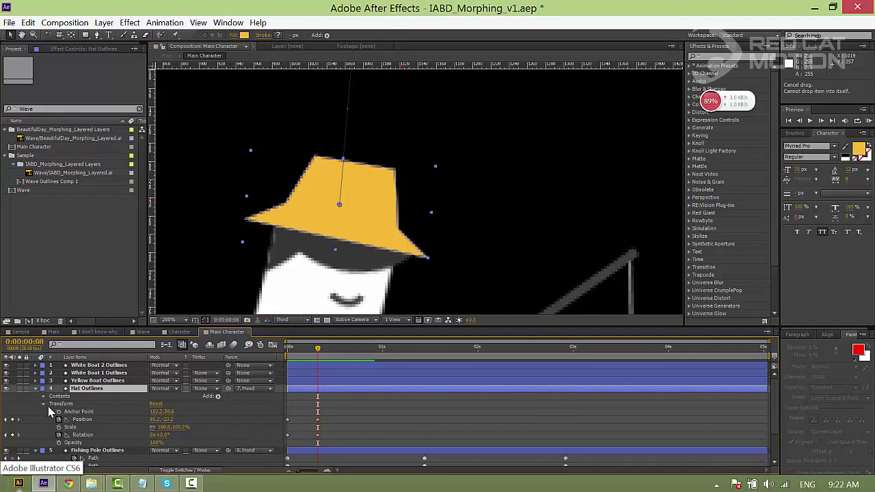
{"action": "left_click", "coordinate": [43, 396]}
{"action": "left_click", "coordinate": [50, 404]}
{"action": "left_click", "coordinate": [59, 412]}
{"action": "left_click", "coordinate": [74, 419]}
{"action": "scroll", "coordinate": [334, 411], "scroll_direction": "down", "scroll_amount": 1}
{"action": "key", "text": "u"}
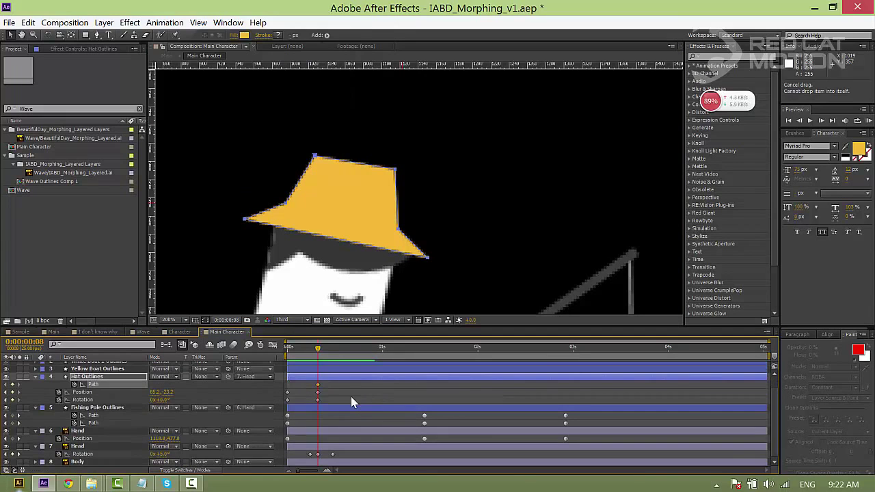
{"action": "left_click_drag", "start_coordinate": [317, 389], "coordinate": [314, 391]}
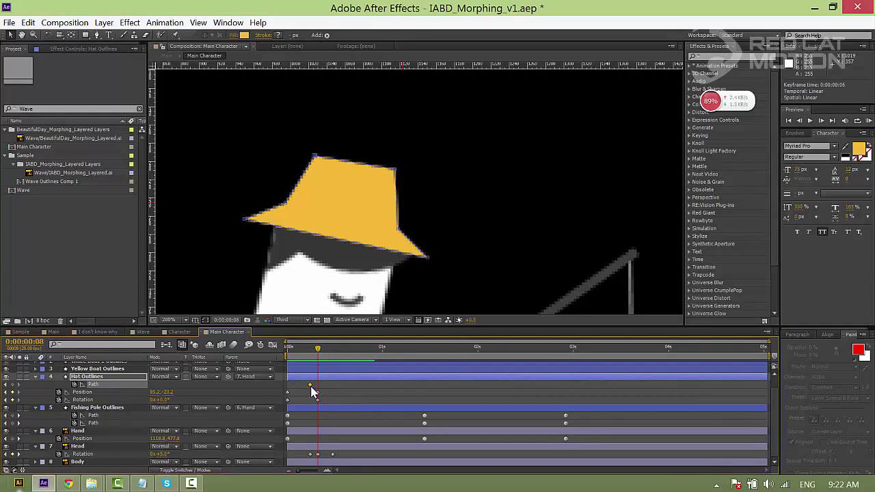
- Squash the hat's crown at 0:00:00:08 by lowering its top and brim-corner path vertices slightly
{"action": "left_click_drag", "start_coordinate": [353, 178], "coordinate": [354, 179]}
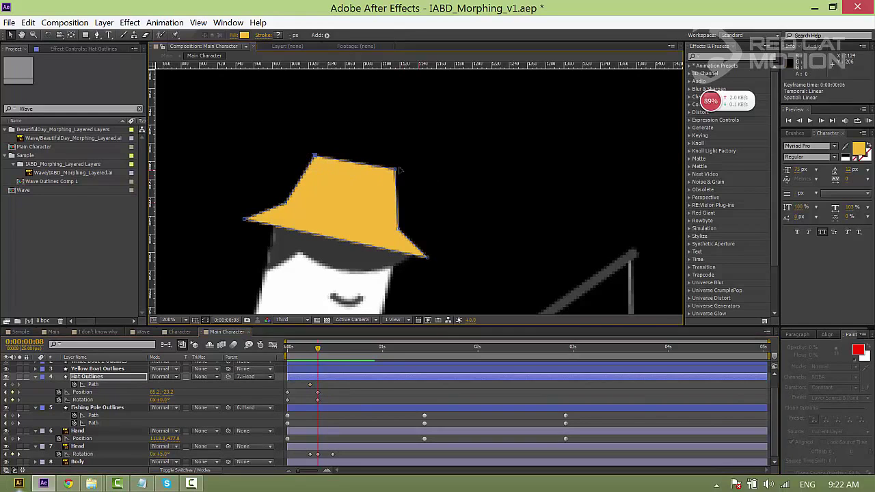
{"action": "left_click_drag", "start_coordinate": [405, 163], "coordinate": [395, 185]}
{"action": "left_click_drag", "start_coordinate": [289, 204], "coordinate": [288, 214]}
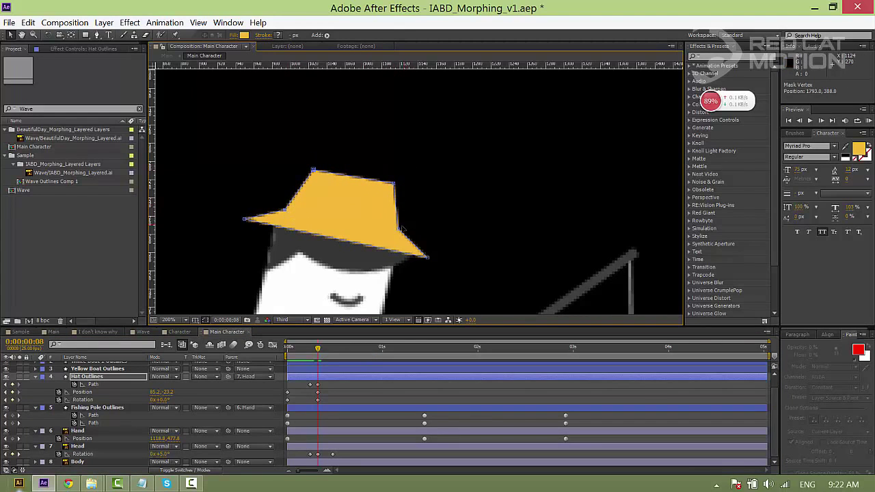
{"action": "left_click_drag", "start_coordinate": [398, 230], "coordinate": [399, 234]}
{"action": "left_click_drag", "start_coordinate": [395, 185], "coordinate": [395, 188]}
{"action": "left_click", "coordinate": [328, 390]}
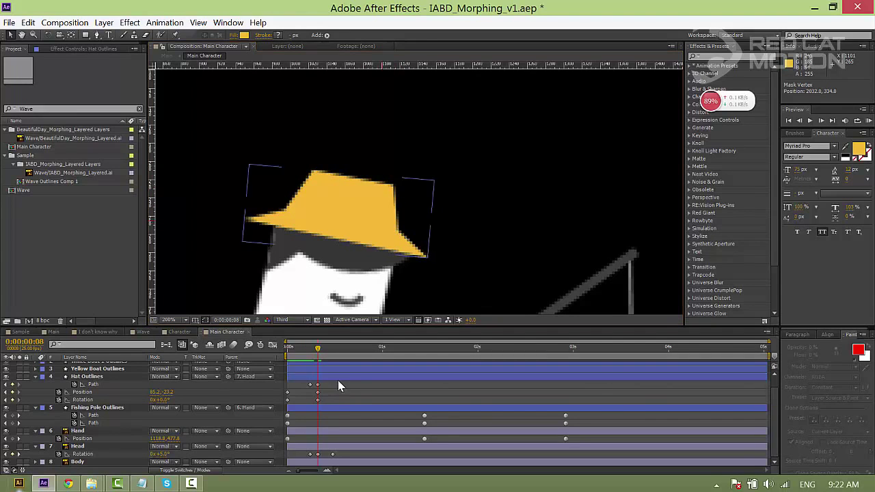
- Copy the hat's original Path keyframe from 0:00:00:06 to 0:00:00:12
{"action": "left_click_drag", "start_coordinate": [319, 350], "coordinate": [332, 347]}
{"action": "left_click", "coordinate": [317, 377]}
{"action": "key", "text": "ctrl+v"}
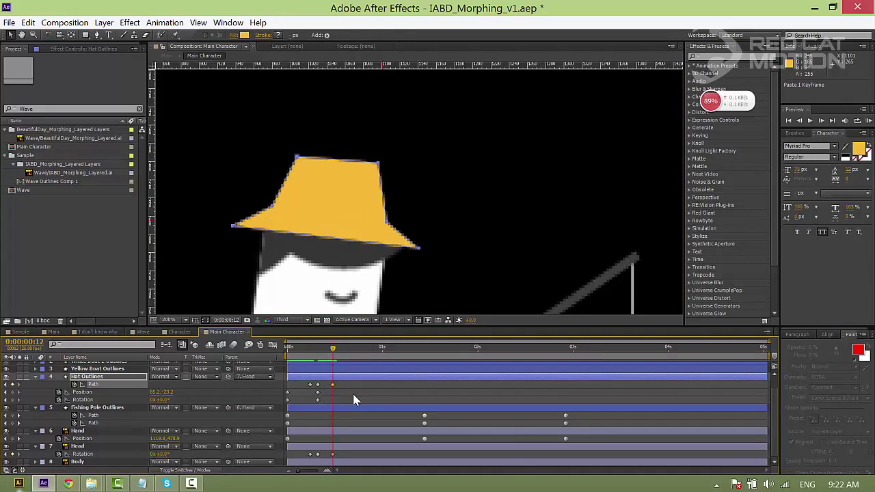
- Apply Easy Ease to all keyframes of the Hat Outlines layer and to the Head's Rotation keyframes
{"action": "left_click_drag", "start_coordinate": [342, 382], "coordinate": [280, 402]}
{"action": "left_click_drag", "start_coordinate": [336, 458], "coordinate": [311, 454]}
{"action": "right_click", "coordinate": [311, 455]}
{"action": "mouse_move", "coordinate": [362, 445]}
{"action": "left_click", "coordinate": [491, 360]}
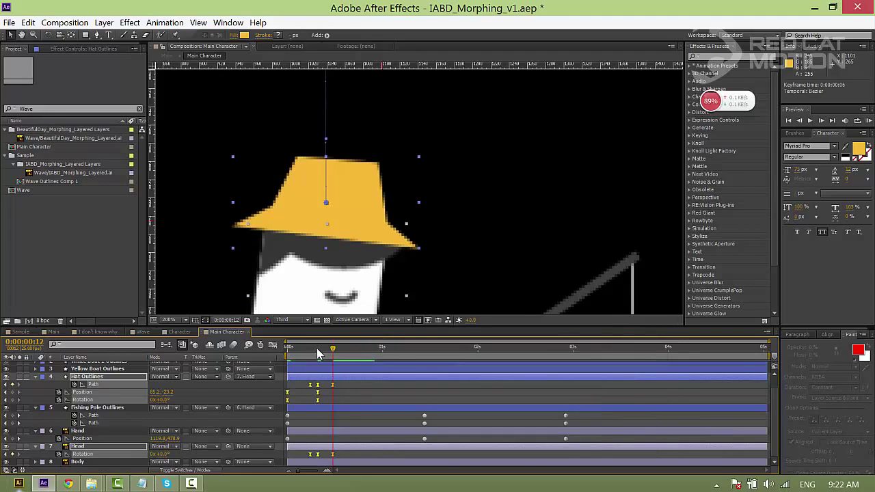
- Preview the hat drop and head reaction from the start of the Main Character composition
{"action": "key", "text": "Home"}
{"action": "scroll", "coordinate": [457, 198], "scroll_direction": "down", "scroll_amount": 3}
{"action": "key", "text": "space"}
{"action": "key", "text": "space"}
{"action": "left_click_drag", "start_coordinate": [312, 352], "coordinate": [273, 349]}
{"action": "key", "text": "space"}
{"action": "key", "text": "space"}
{"action": "key", "text": "space"}
{"action": "key", "text": "space"}
- Collapse the displayed keyframed properties of all layers and deselect everything
{"action": "key", "text": "ctrl+a"}
{"action": "key", "text": "u"}
{"action": "left_click", "coordinate": [368, 430]}
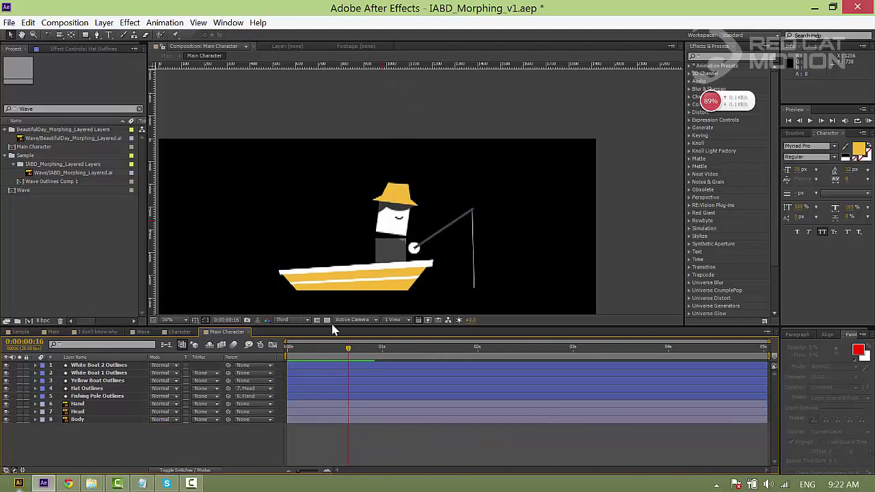
- Add a null object and place it just under the boat's hull at about 1008, 666
{"action": "key", "text": "h"}
{"action": "left_click_drag", "start_coordinate": [446, 278], "coordinate": [472, 242]}
{"action": "key", "text": "v"}
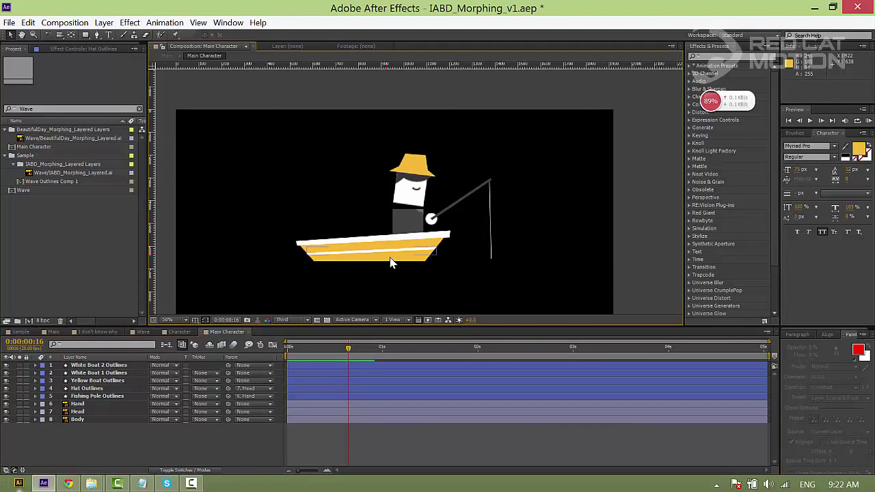
{"action": "left_click", "coordinate": [104, 23]}
{"action": "mouse_move", "coordinate": [110, 33]}
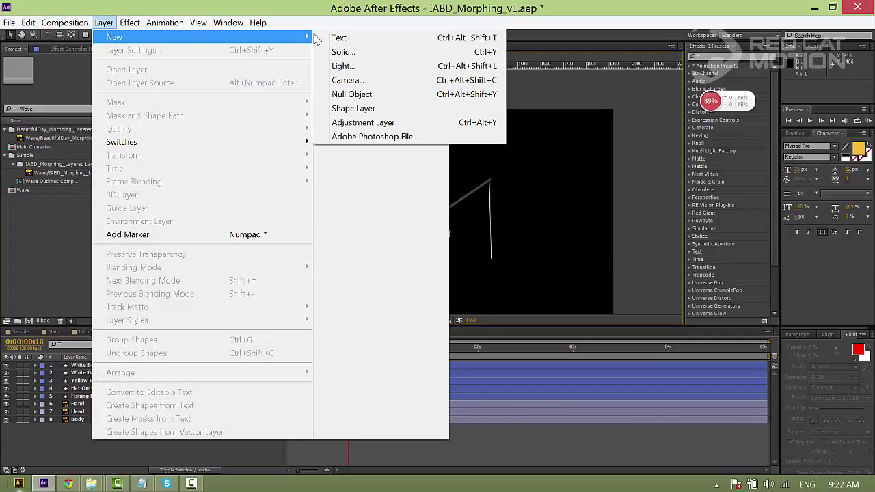
{"action": "left_click", "coordinate": [381, 96]}
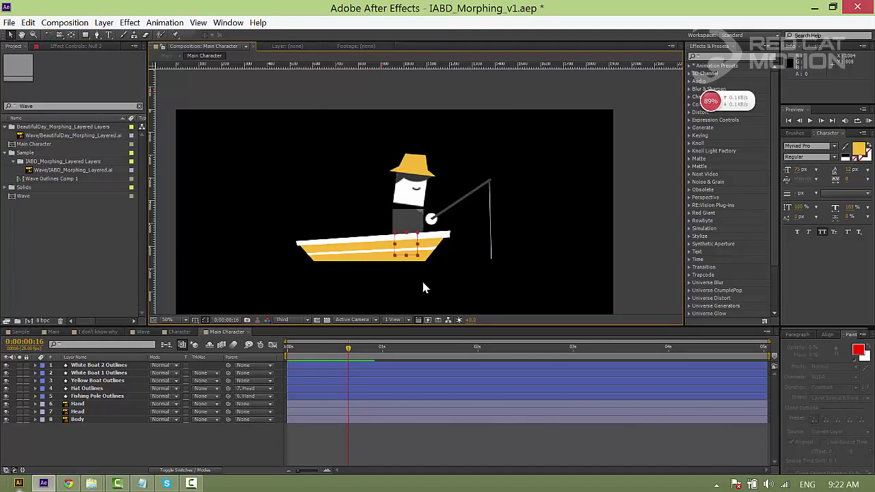
{"action": "left_click_drag", "start_coordinate": [405, 247], "coordinate": [416, 276]}
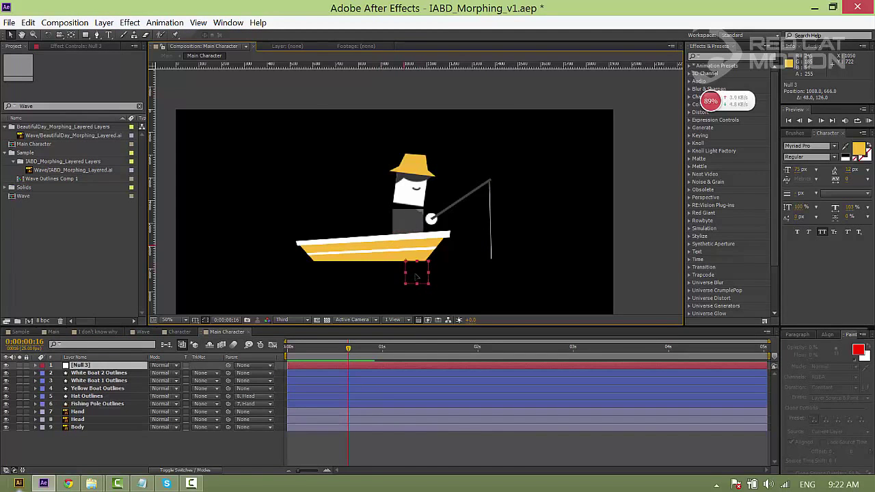
{"action": "left_click", "coordinate": [100, 374]}
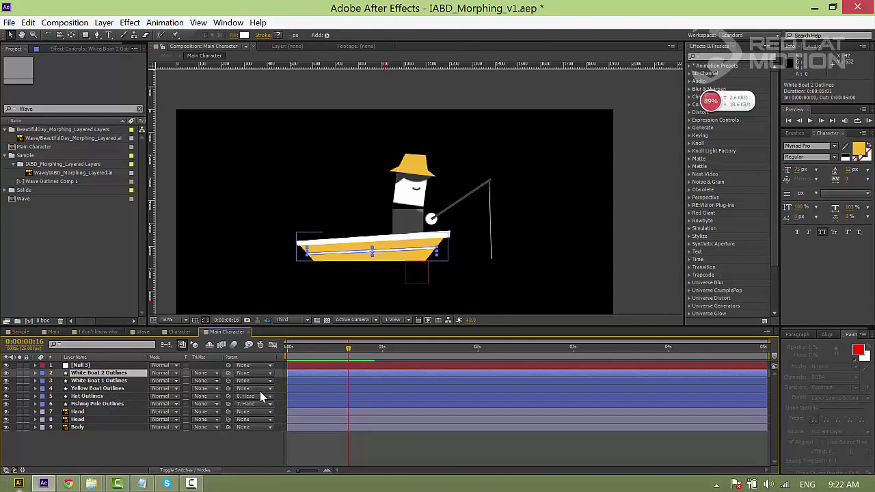
{"action": "left_click", "coordinate": [141, 389], "text": "shift"}
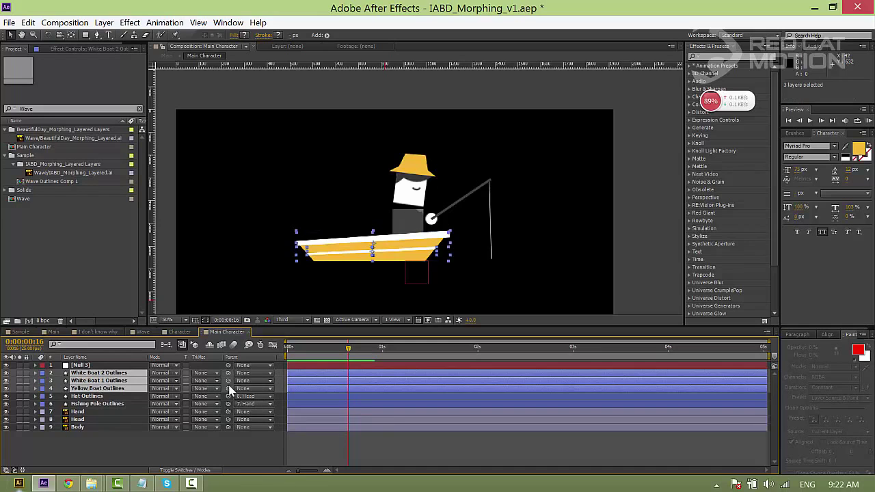
{"action": "left_click", "coordinate": [81, 396]}
{"action": "left_click", "coordinate": [89, 404], "text": "shift"}
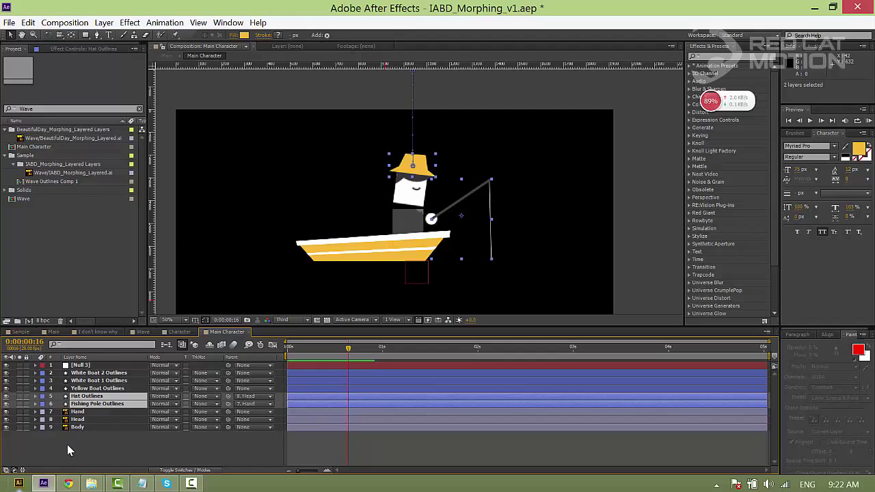
- Parent the three boat layers and the Hand, Head and Body layers to the null object
{"action": "left_click", "coordinate": [77, 427]}
{"action": "left_click", "coordinate": [105, 409], "text": "shift"}
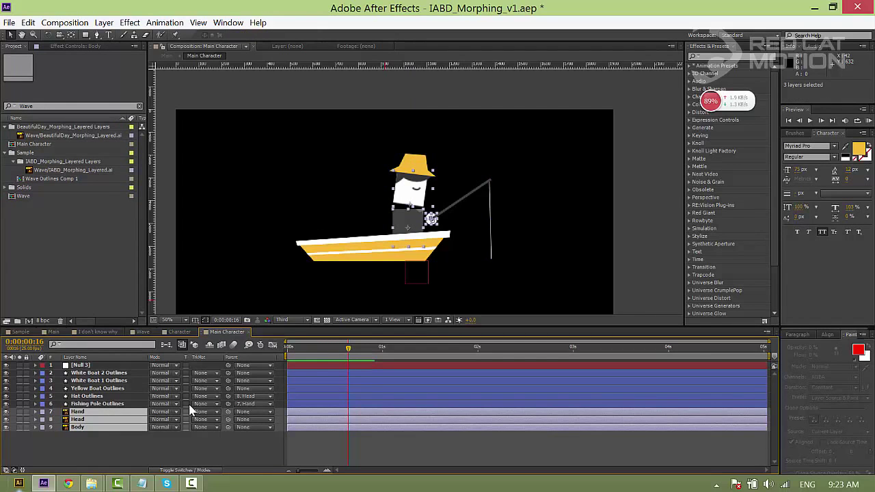
{"action": "left_click", "coordinate": [117, 388], "text": "ctrl"}
{"action": "left_click", "coordinate": [116, 380], "text": "ctrl"}
{"action": "left_click", "coordinate": [117, 372], "text": "ctrl"}
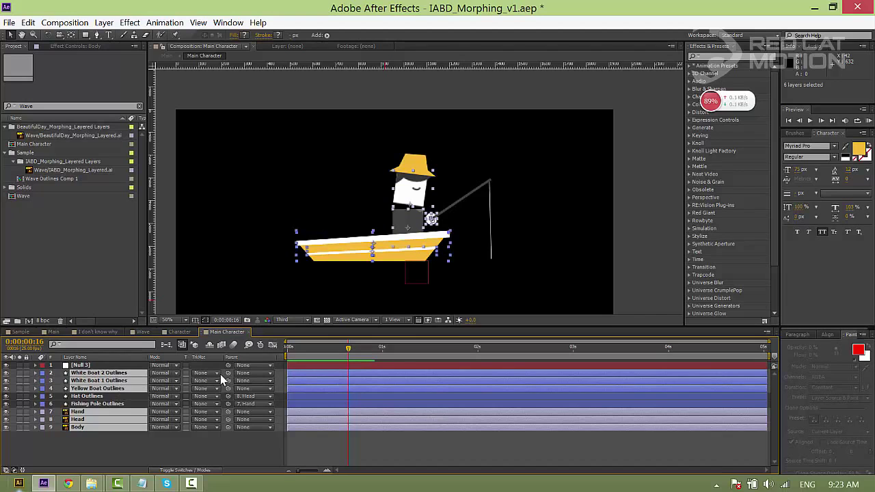
{"action": "left_click_drag", "start_coordinate": [229, 380], "coordinate": [79, 365]}
- Keyframe the null object's Position and place that keyframe at 0:00:00:00
{"action": "left_click", "coordinate": [109, 366]}
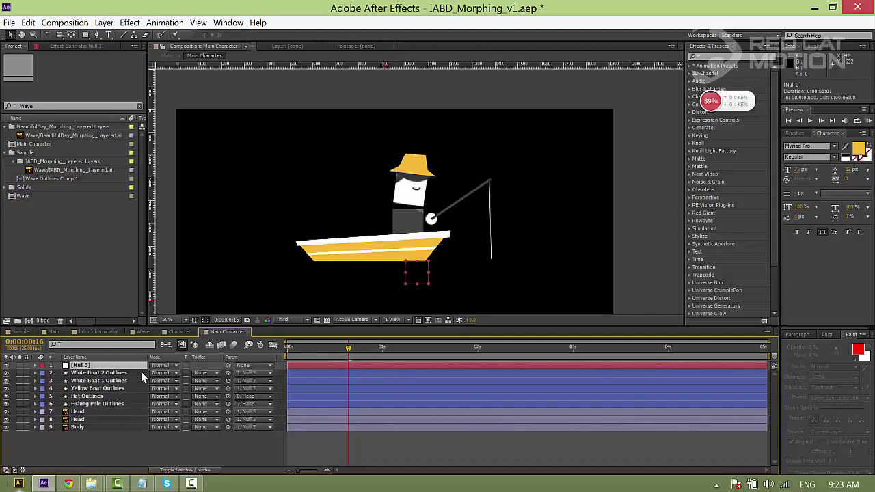
{"action": "key", "text": "p"}
{"action": "left_click", "coordinate": [58, 372]}
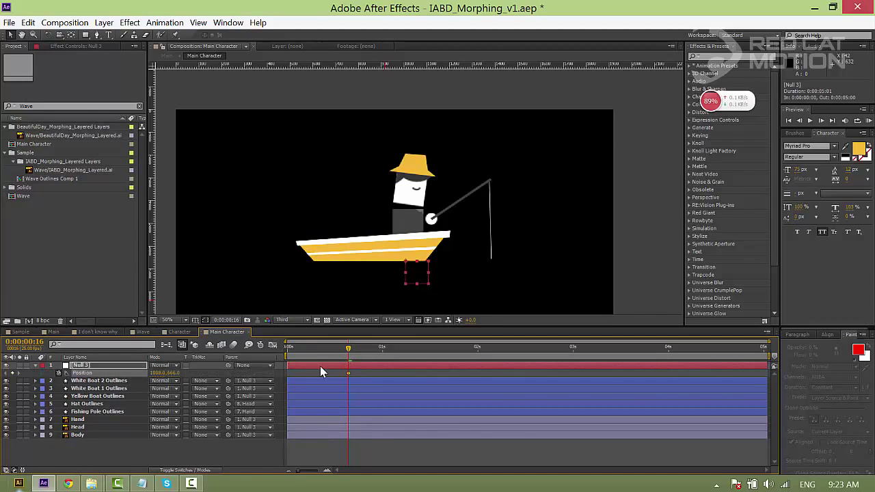
{"action": "left_click_drag", "start_coordinate": [350, 378], "coordinate": [292, 377]}
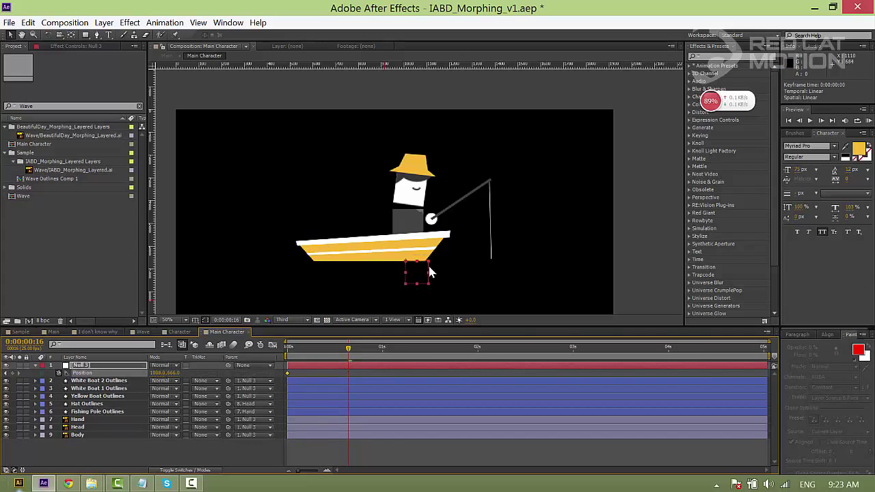
- Keyframe the null's Position at 1044, 666 at 0:00:00:16 and at 984, 666 at 0:00:02:13
{"action": "left_click_drag", "start_coordinate": [426, 264], "coordinate": [434, 263]}
{"action": "left_click_drag", "start_coordinate": [348, 349], "coordinate": [528, 348]}
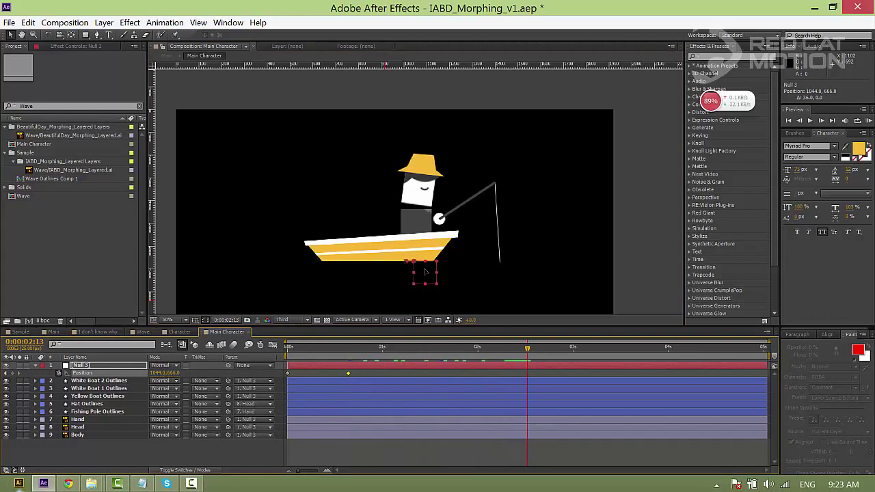
{"action": "left_click_drag", "start_coordinate": [425, 272], "coordinate": [411, 272]}
- Retime the null's middle Position keyframe to slightly past one second and preview the boat's sway
{"action": "left_click_drag", "start_coordinate": [346, 372], "coordinate": [379, 372]}
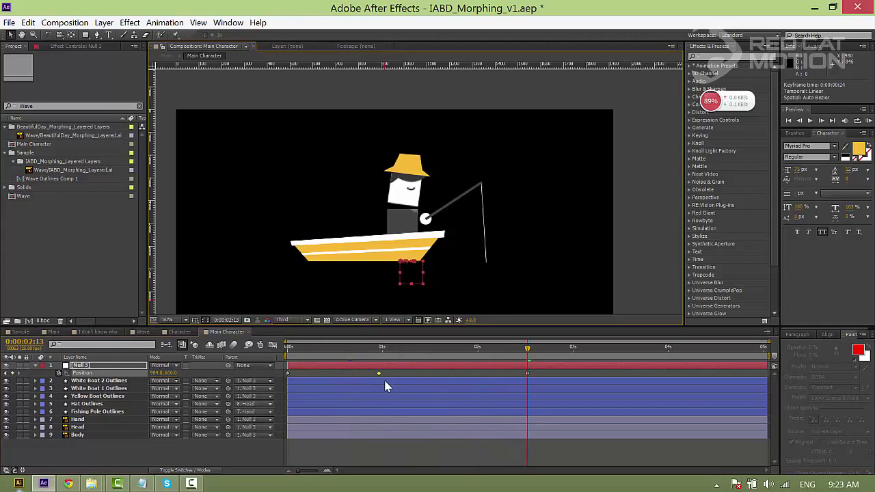
{"action": "right_click", "coordinate": [287, 373]}
{"action": "left_click", "coordinate": [286, 374]}
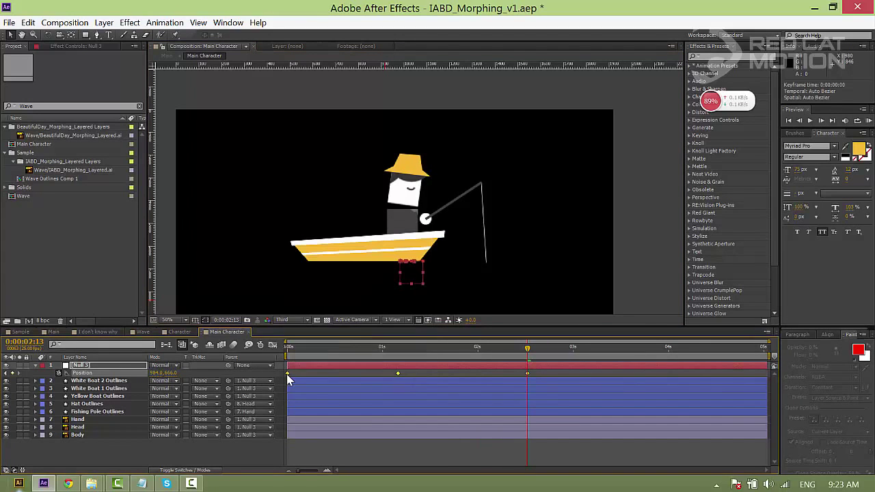
{"action": "left_click", "coordinate": [376, 374]}
{"action": "key", "text": "Home"}
{"action": "key", "text": "space"}
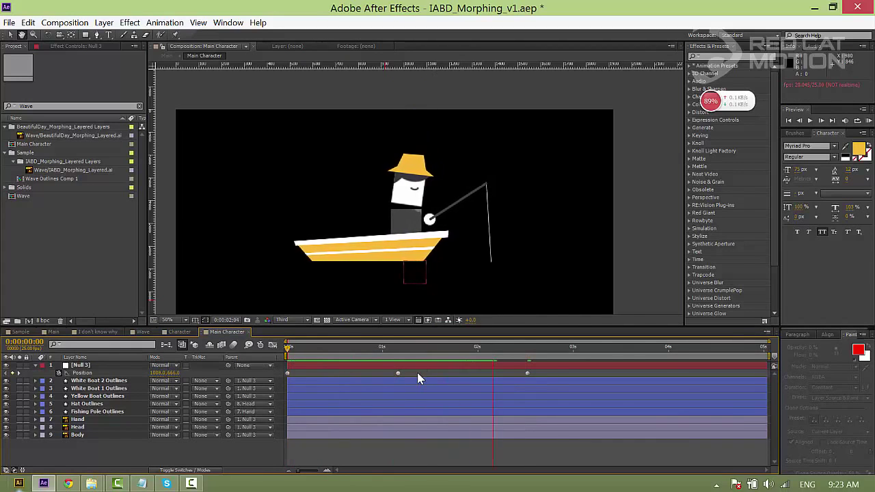
- Slow the boat's sway by moving the null's middle Position keyframe to 0:00:01:19 and the last to about 3.5 seconds
{"action": "left_click_drag", "start_coordinate": [527, 373], "coordinate": [619, 373]}
{"action": "left_click_drag", "start_coordinate": [397, 374], "coordinate": [455, 375]}
{"action": "left_click", "coordinate": [474, 373]}
{"action": "left_click", "coordinate": [455, 349]}
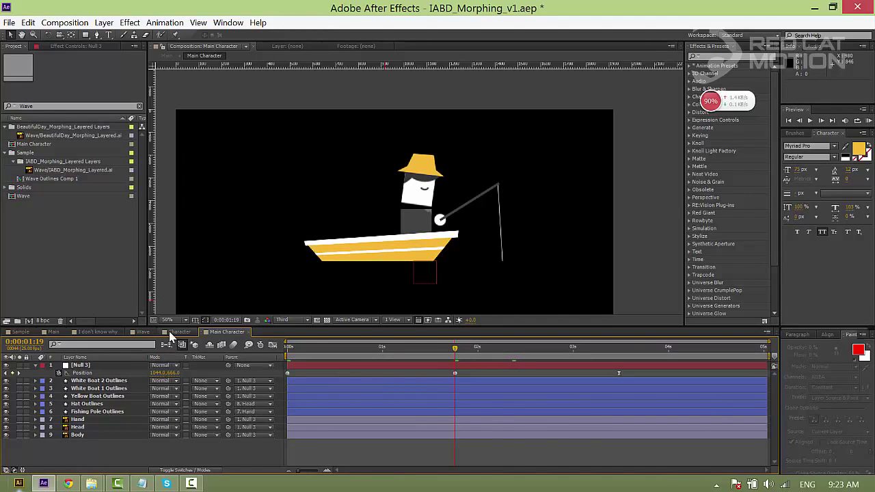
- Open the Main composition and show its I don't know why, Cloud White, Cloud Dull, The Sun and Wave layers
{"action": "left_click", "coordinate": [53, 331]}
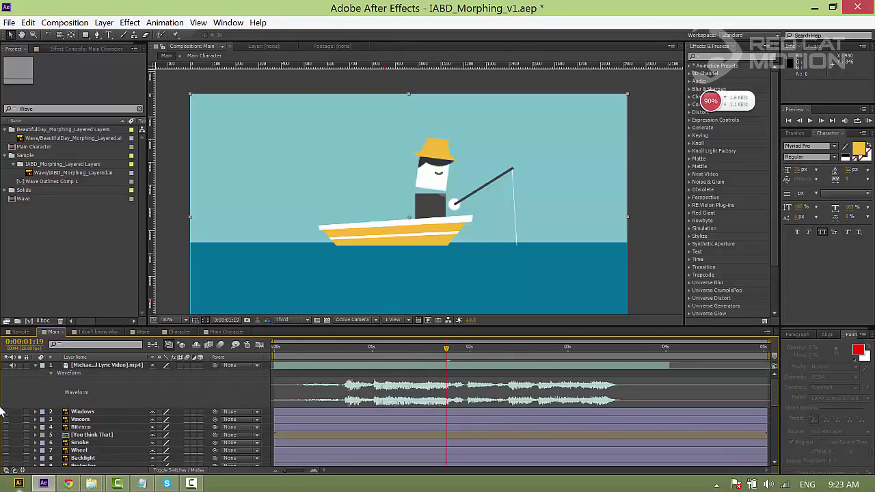
{"action": "scroll", "coordinate": [100, 413], "scroll_direction": "down", "scroll_amount": 5}
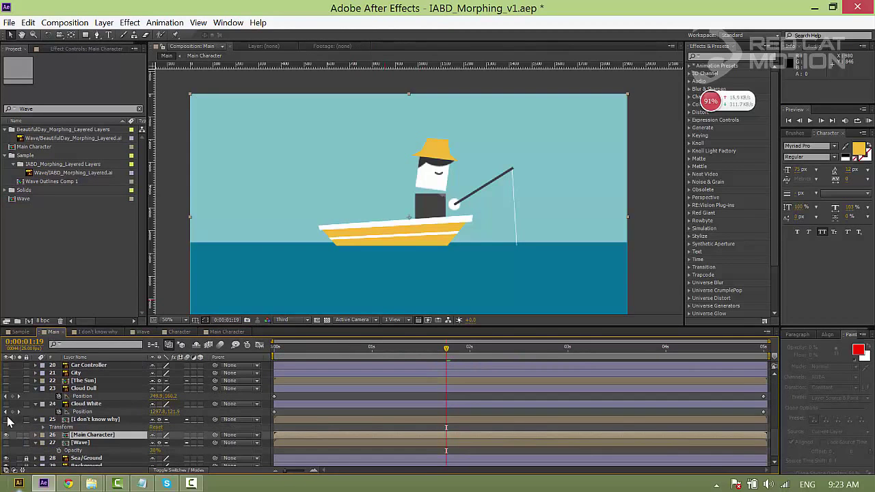
{"action": "left_click", "coordinate": [6, 420]}
{"action": "left_click", "coordinate": [6, 404]}
{"action": "scroll", "coordinate": [12, 416], "scroll_direction": "up", "scroll_amount": 1}
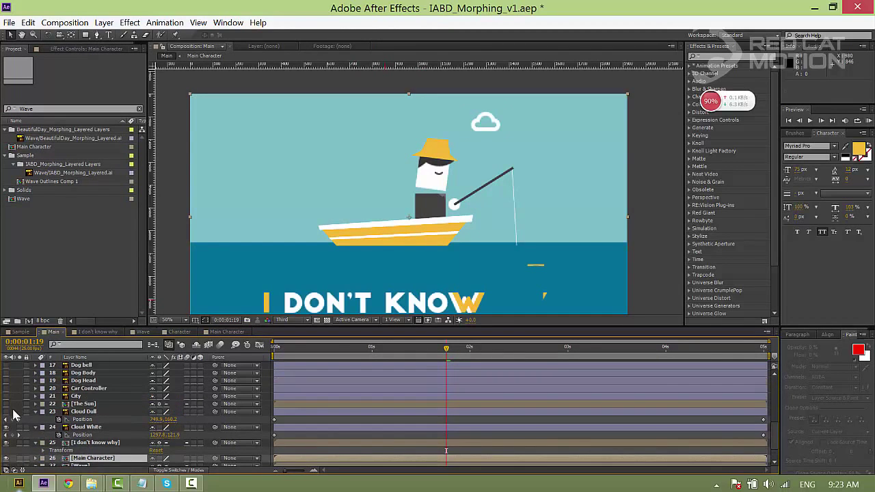
{"action": "left_click", "coordinate": [7, 411]}
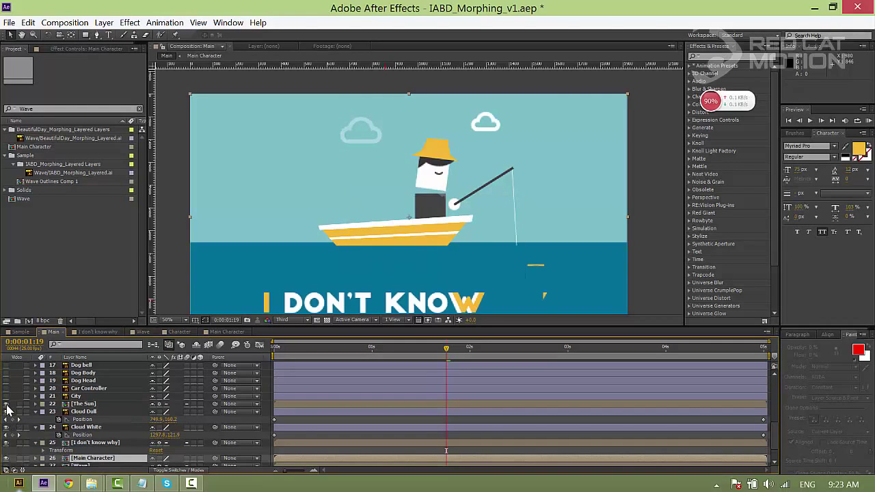
{"action": "left_click", "coordinate": [6, 405]}
{"action": "scroll", "coordinate": [137, 413], "scroll_direction": "down", "scroll_amount": 2}
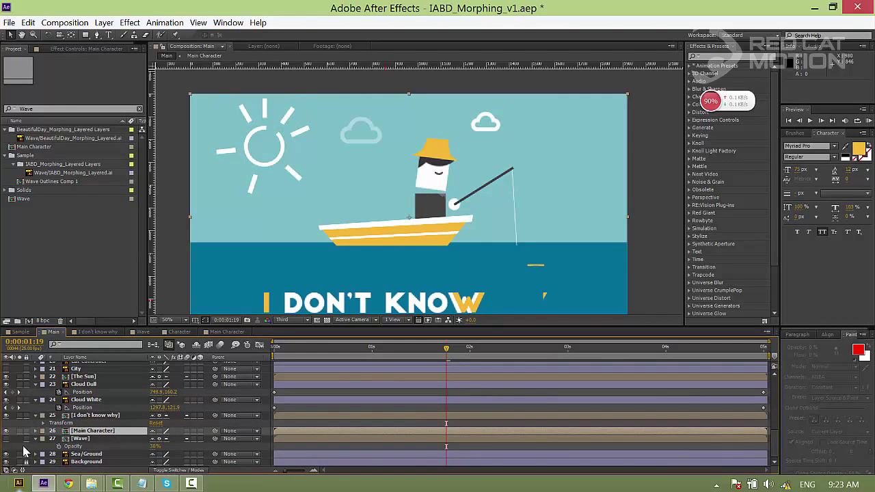
- Preview the complete fishing scene in the Main composition from 0:00:00:00
{"action": "key", "text": "Home"}
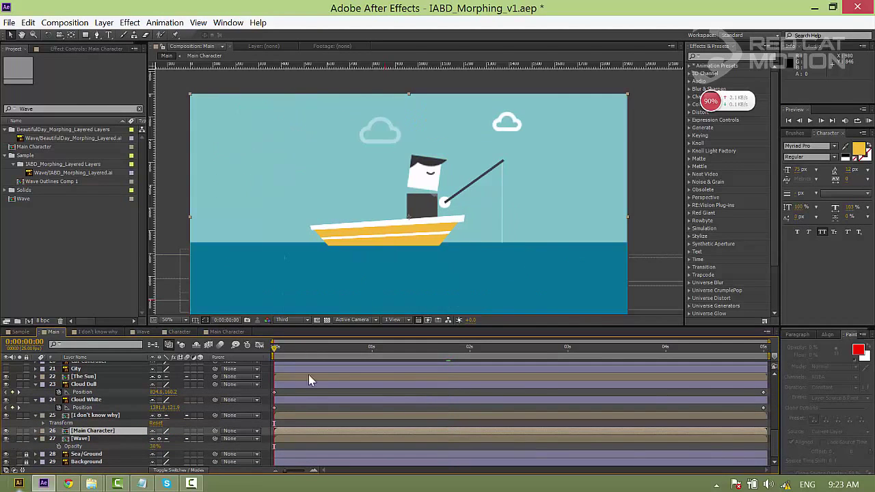
{"action": "left_click", "coordinate": [304, 391]}
{"action": "scroll", "coordinate": [437, 236], "scroll_direction": "down", "scroll_amount": 2}
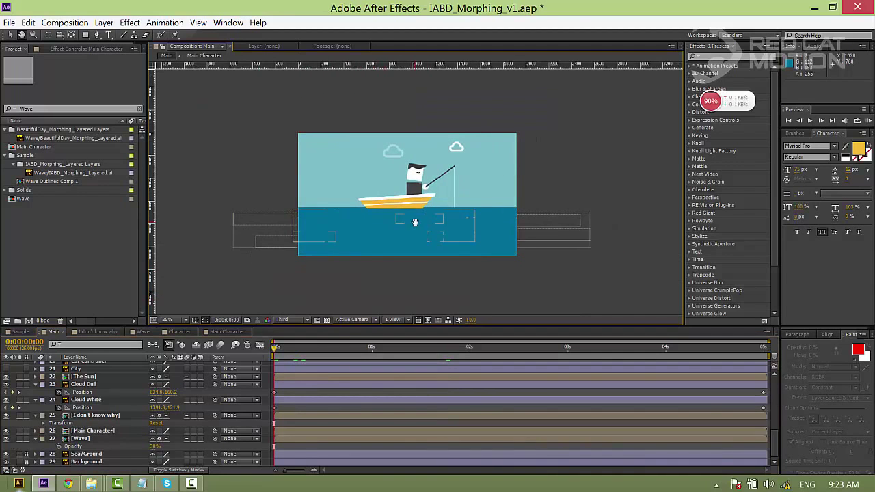
{"action": "key", "text": "space"}
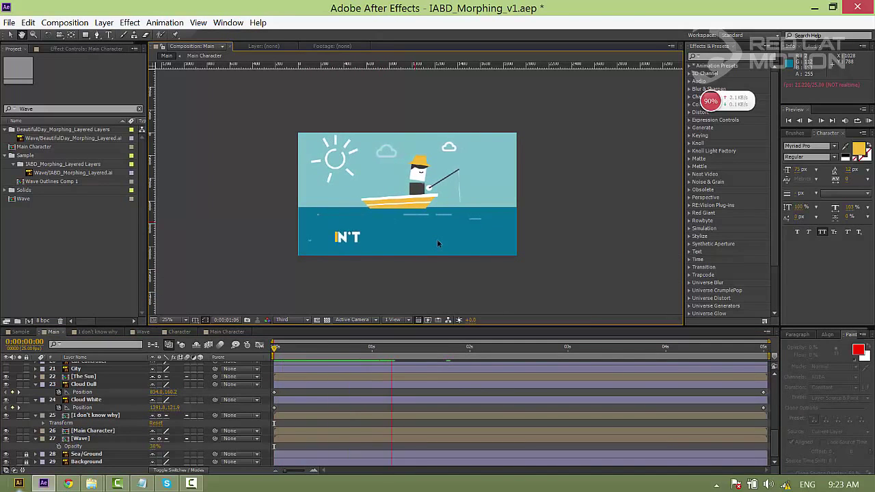
{"action": "scroll", "coordinate": [455, 273], "scroll_direction": "up", "scroll_amount": 2}
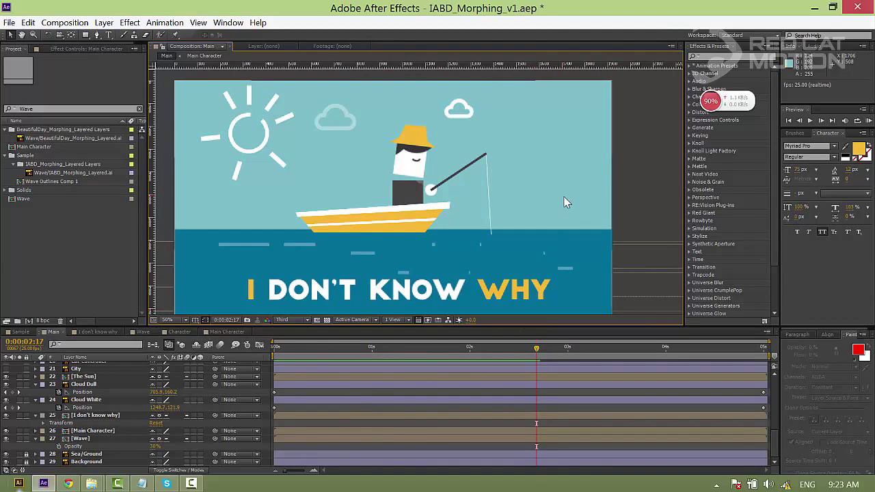
- Scrub the Main composition to about 3.5 seconds and open the Sample composition
{"action": "scroll", "coordinate": [564, 196], "scroll_direction": "down", "scroll_amount": 2}
{"action": "left_click_drag", "start_coordinate": [564, 204], "coordinate": [582, 192]}
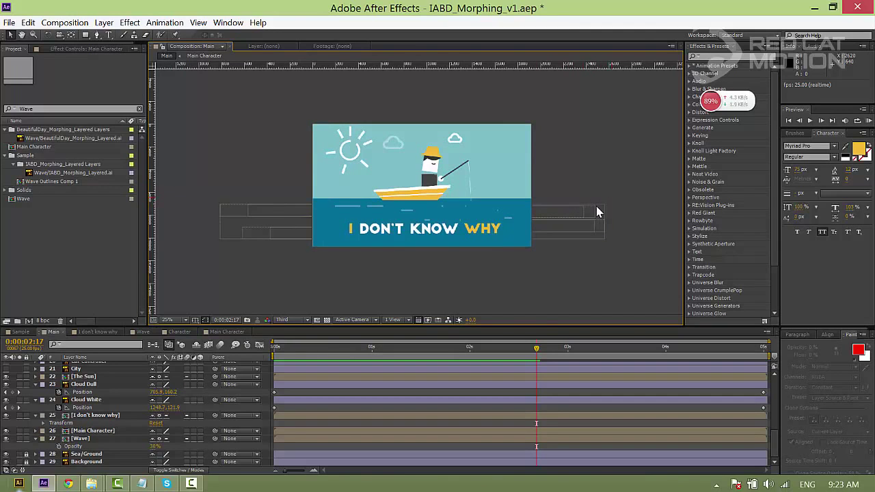
{"action": "left_click_drag", "start_coordinate": [536, 354], "coordinate": [616, 363]}
{"action": "left_click", "coordinate": [11, 333]}
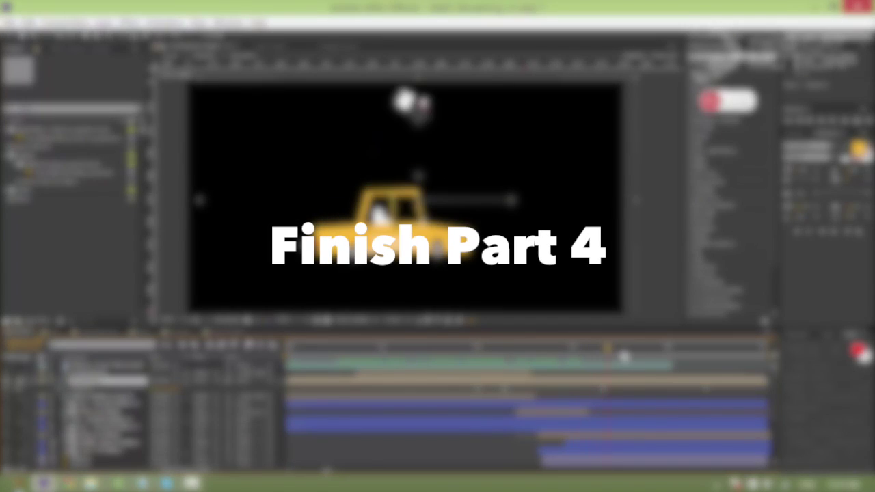